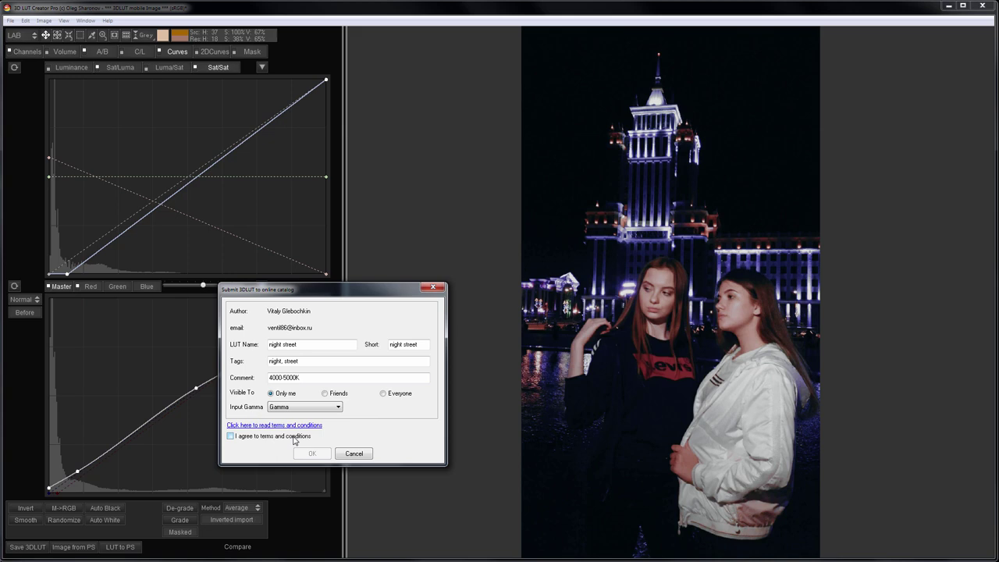
# - Agree to the terms and submit the 'night street' LUT to the online catalog
pyautogui.click(293, 438)
pyautogui.click(311, 453)
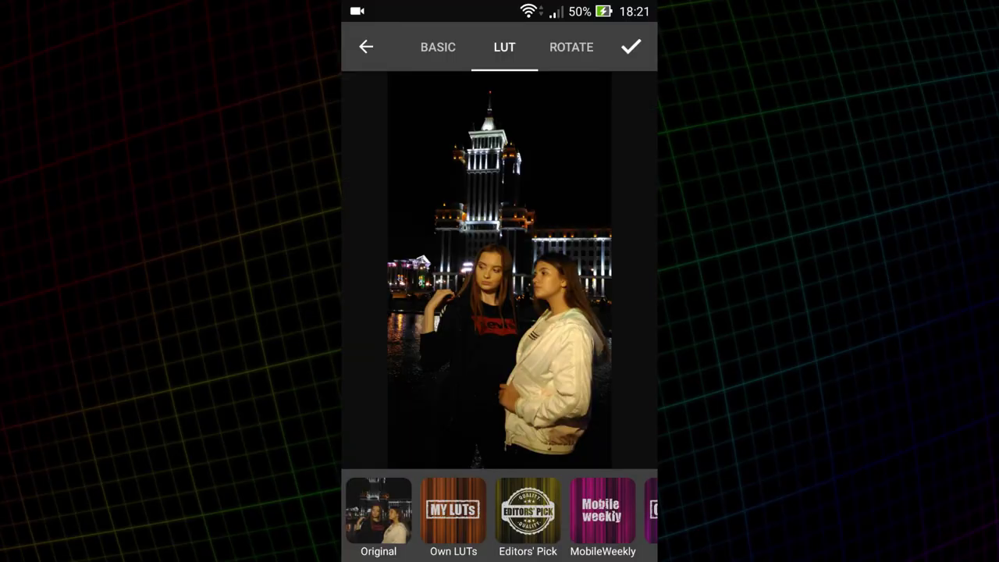
# - Apply the night street LUT from Own LUTs to the night photo of the two women
pyautogui.click(453, 512)
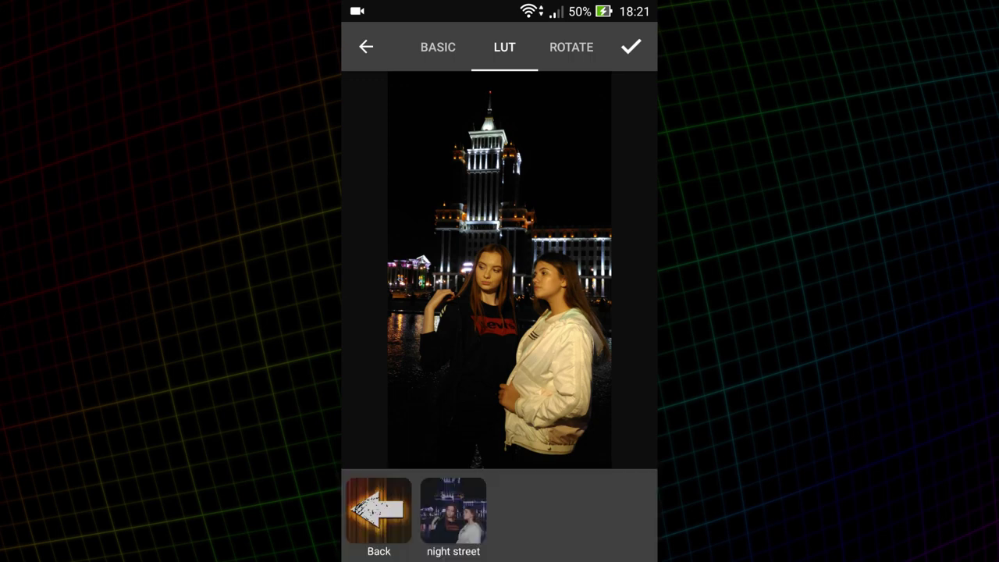
pyautogui.click(453, 511)
pyautogui.click(438, 47)
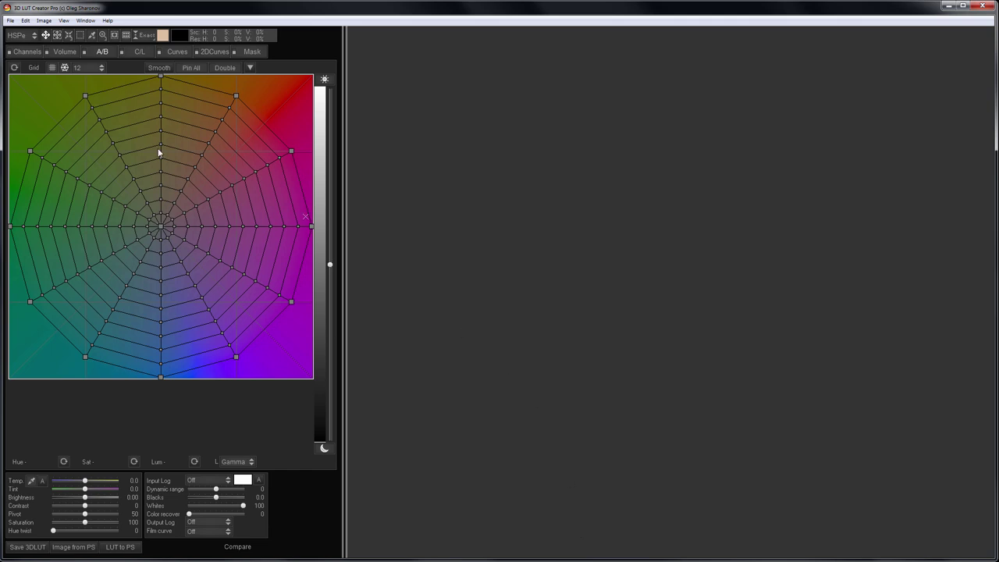
# - Save the personal account password in the Integration tab of Preferences
pyautogui.click(11, 20)
pyautogui.click(73, 260)
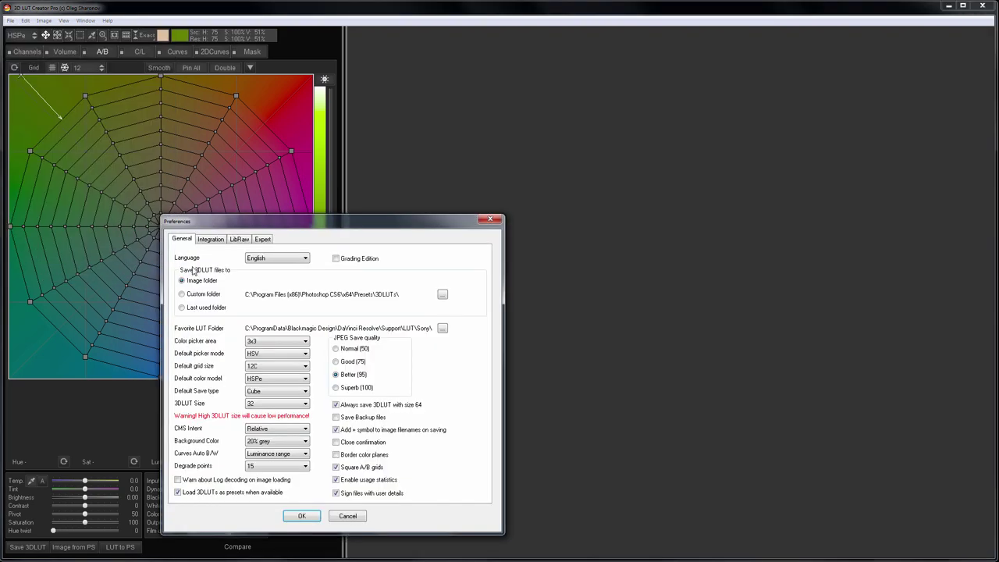
pyautogui.click(210, 239)
pyautogui.click(422, 272)
pyautogui.write('******')
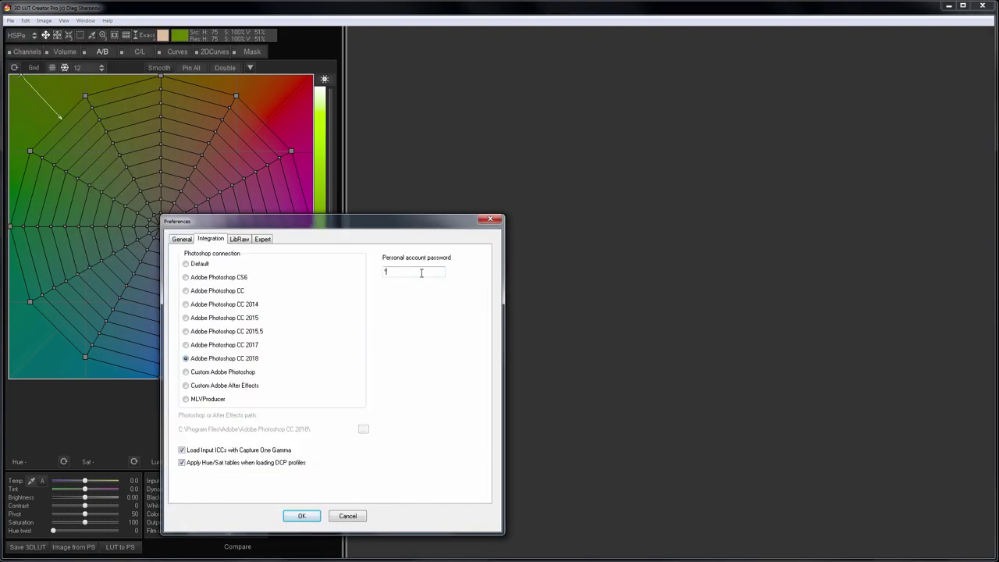
pyautogui.click(298, 516)
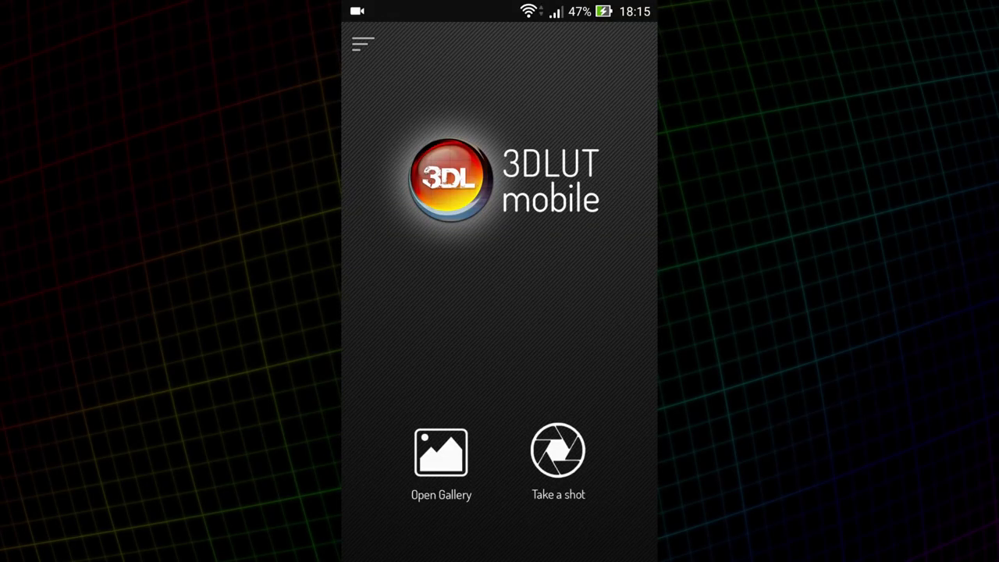
# - Log in to 3DLUT mobile with the account e-mail and password
pyautogui.click(363, 44)
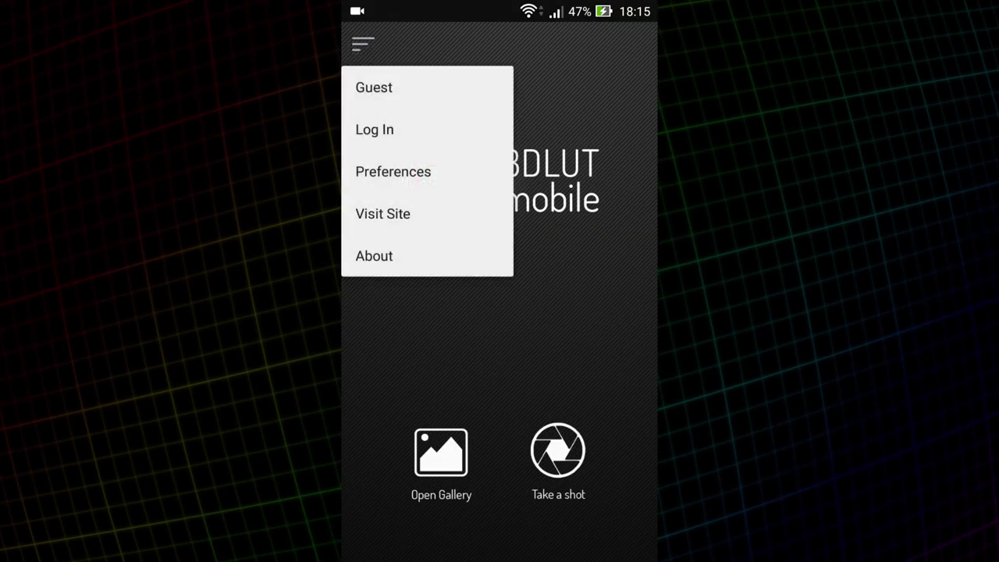
pyautogui.click(374, 130)
pyautogui.click(478, 258)
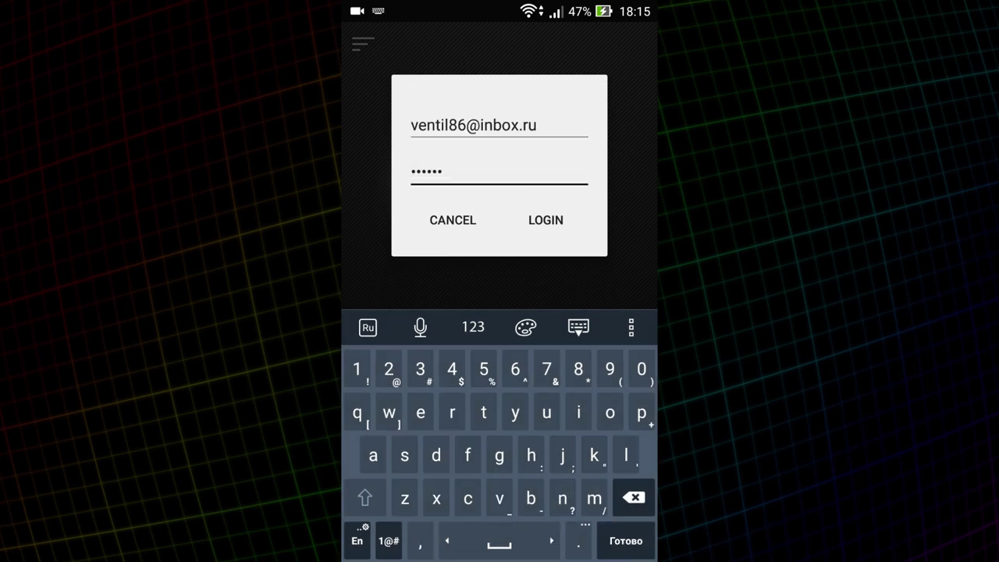
pyautogui.click(546, 221)
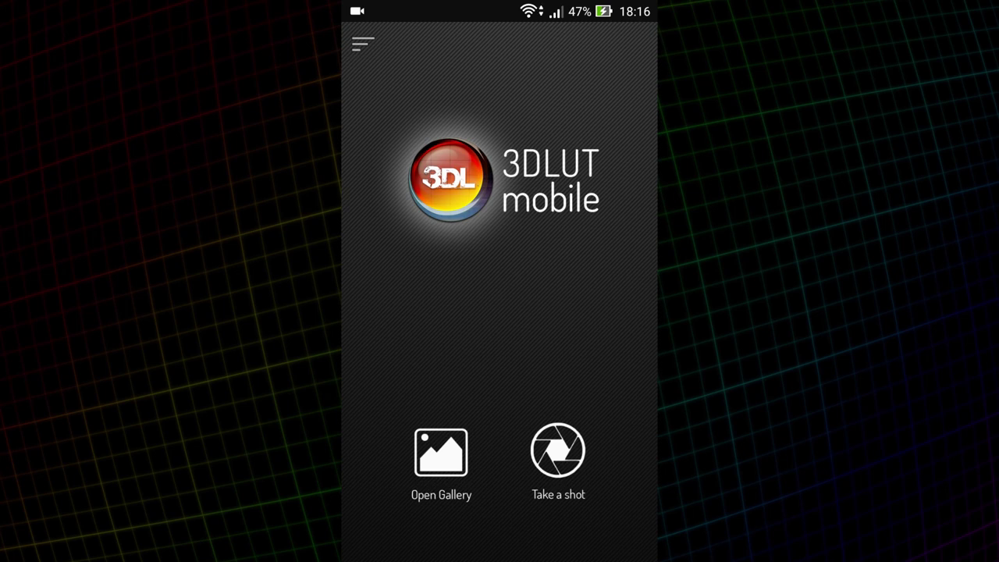
# - Pick the top-left night photo of two women from the gallery and send it to 3D LUT Creator desktop
pyautogui.click(441, 453)
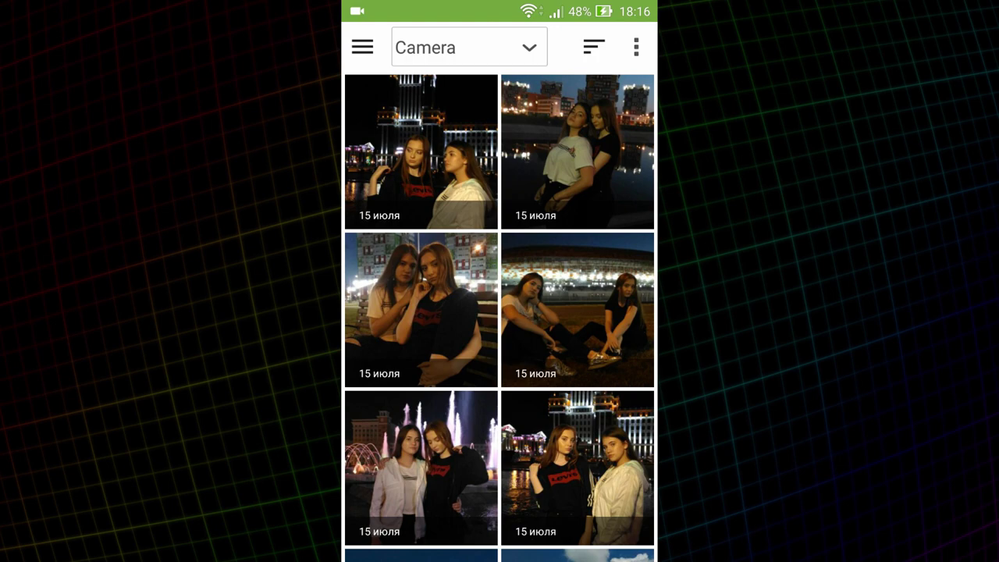
pyautogui.click(422, 152)
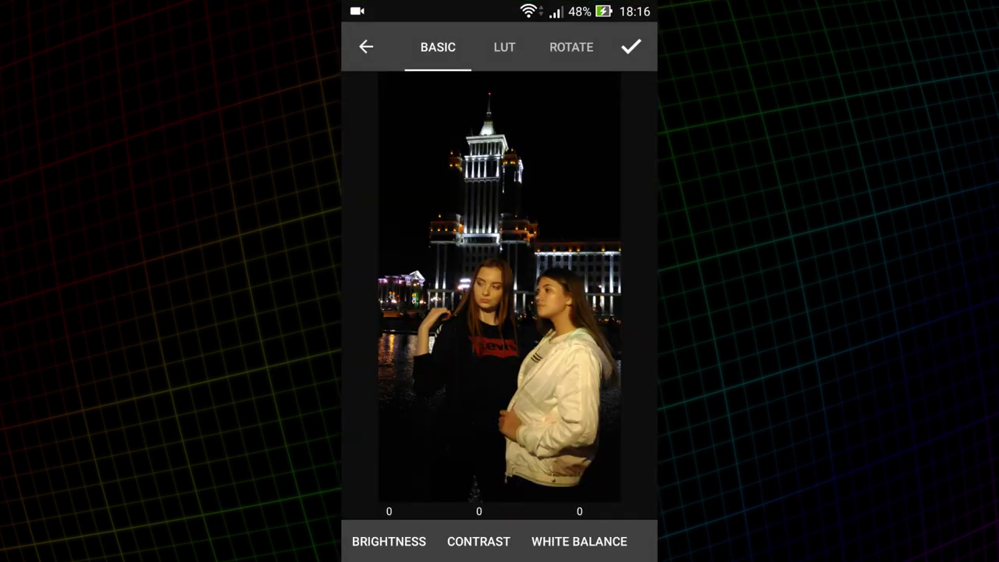
pyautogui.click(631, 47)
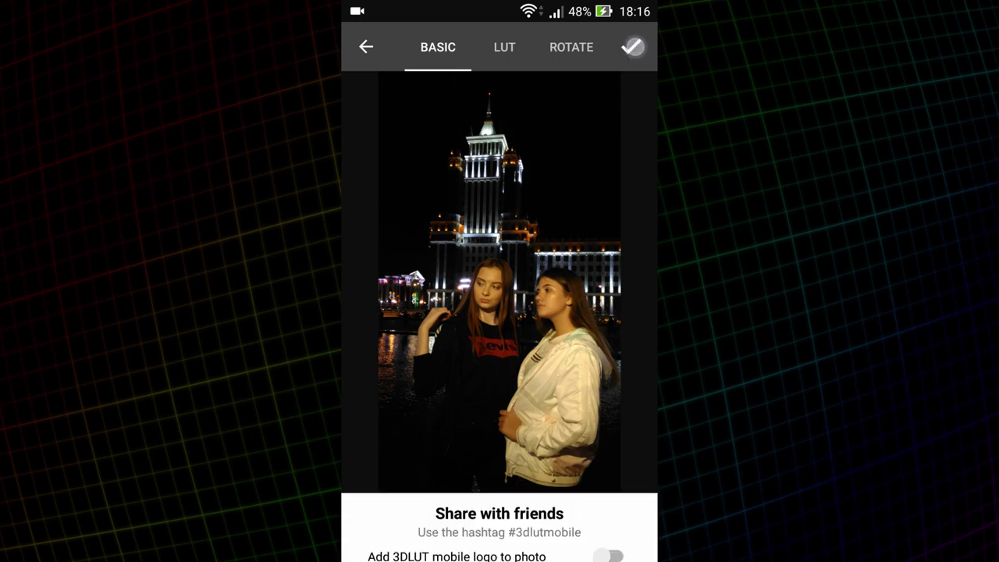
pyautogui.click(512, 545)
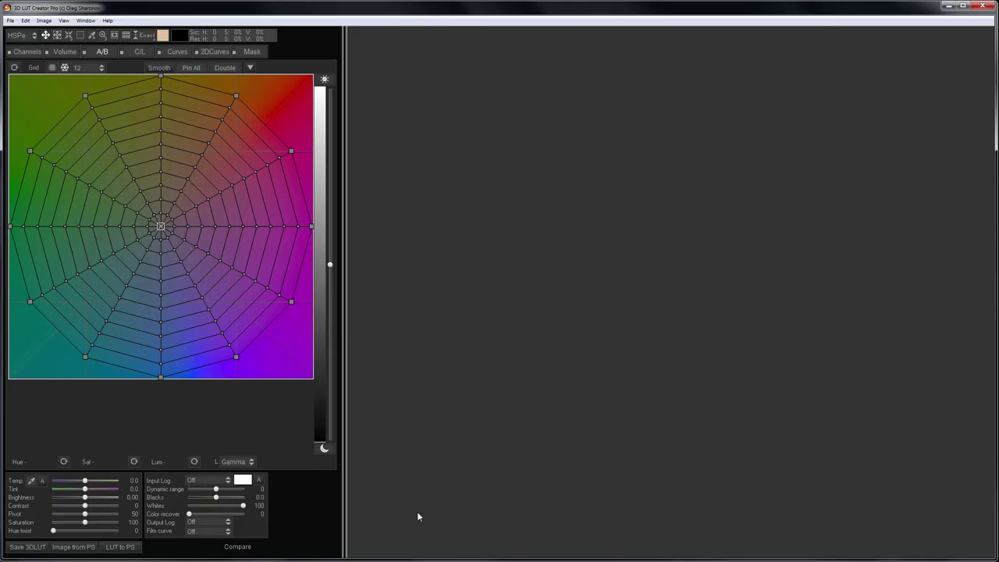
# - Import the night photo sent from 3DLUT mobile via File > Import
pyautogui.click(11, 21)
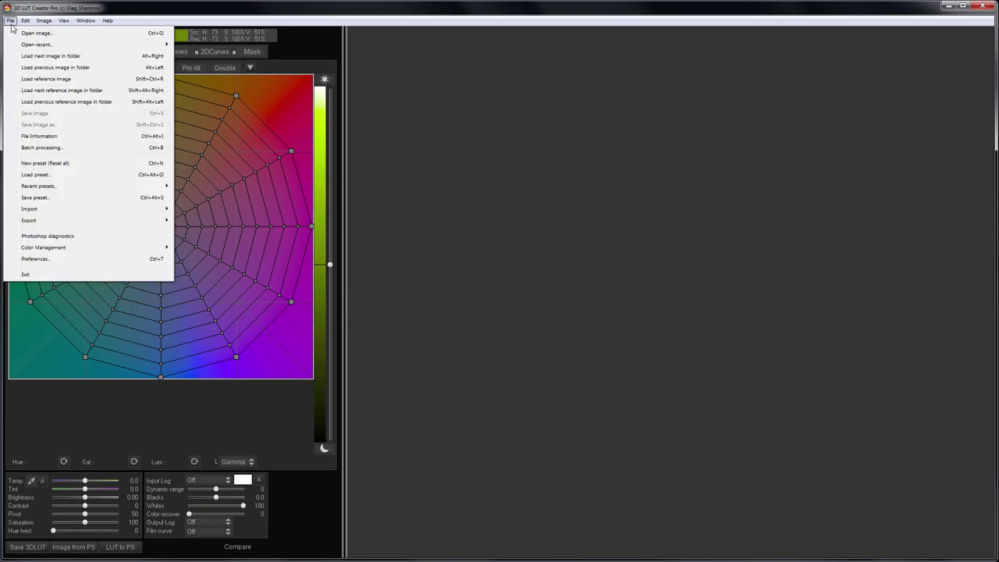
pyautogui.moveTo(72, 209)
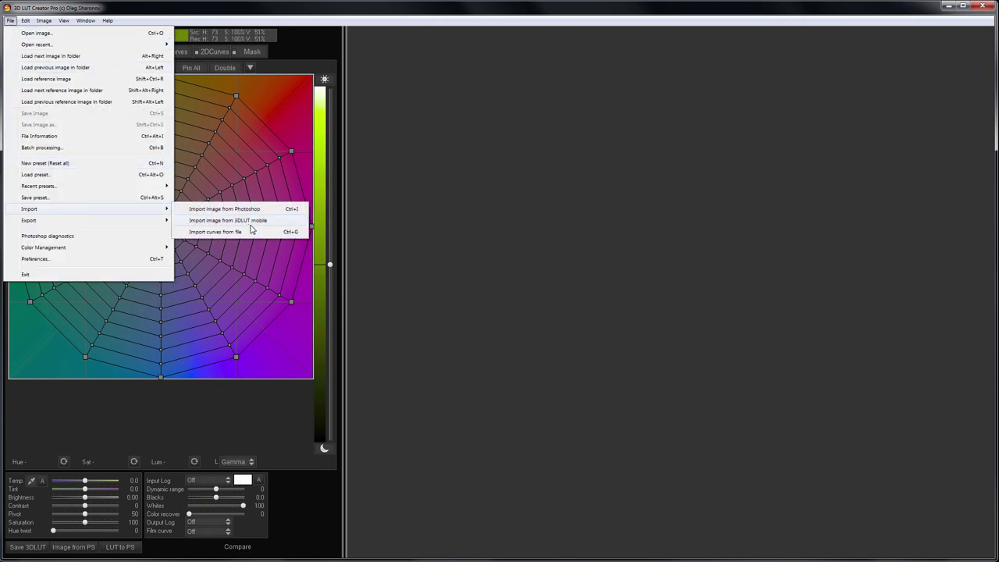
pyautogui.click(256, 222)
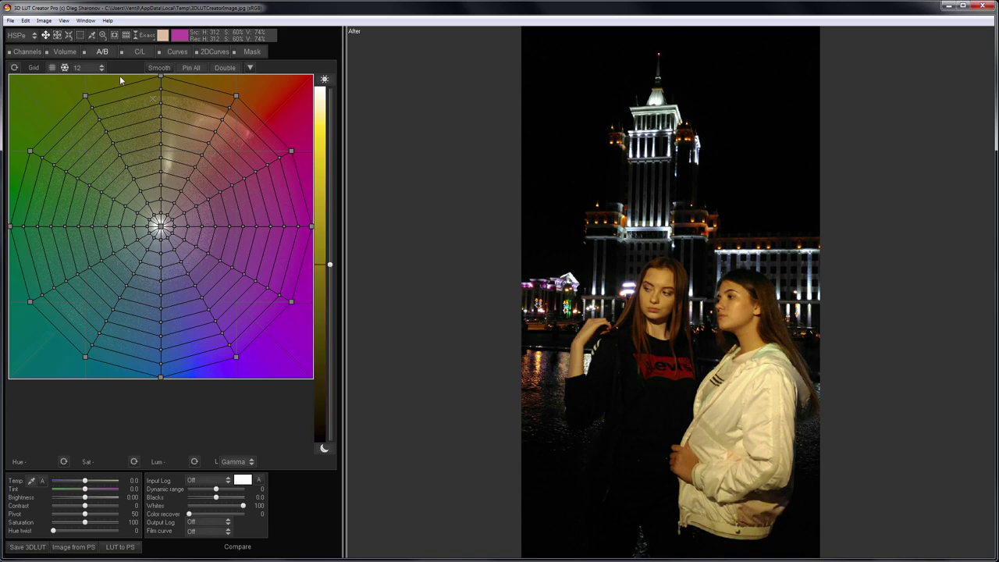
pyautogui.click(87, 22)
# - Browse the online LUT storage in the Look Manager and open the Own LUTs collection
pyautogui.click(96, 33)
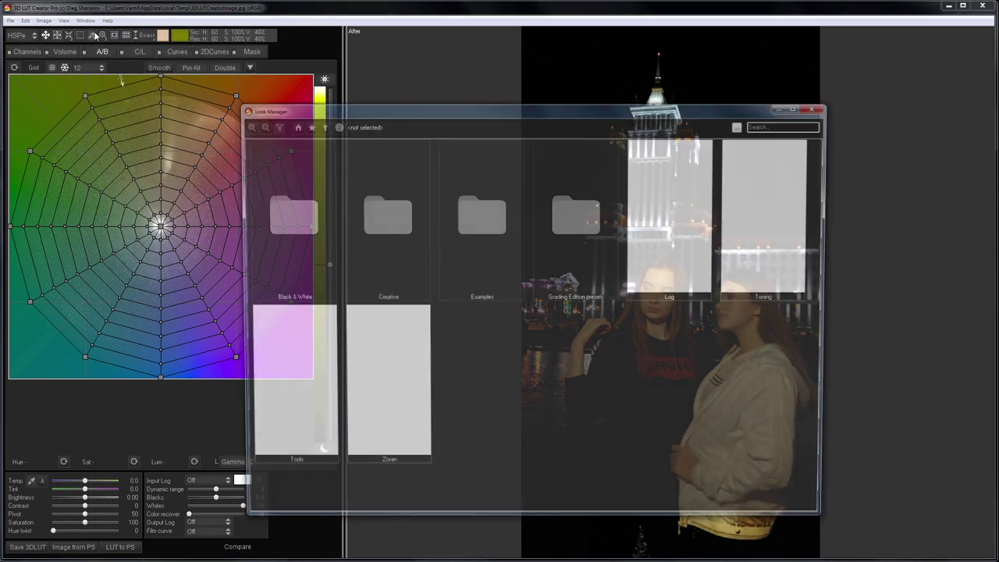
pyautogui.click(335, 127)
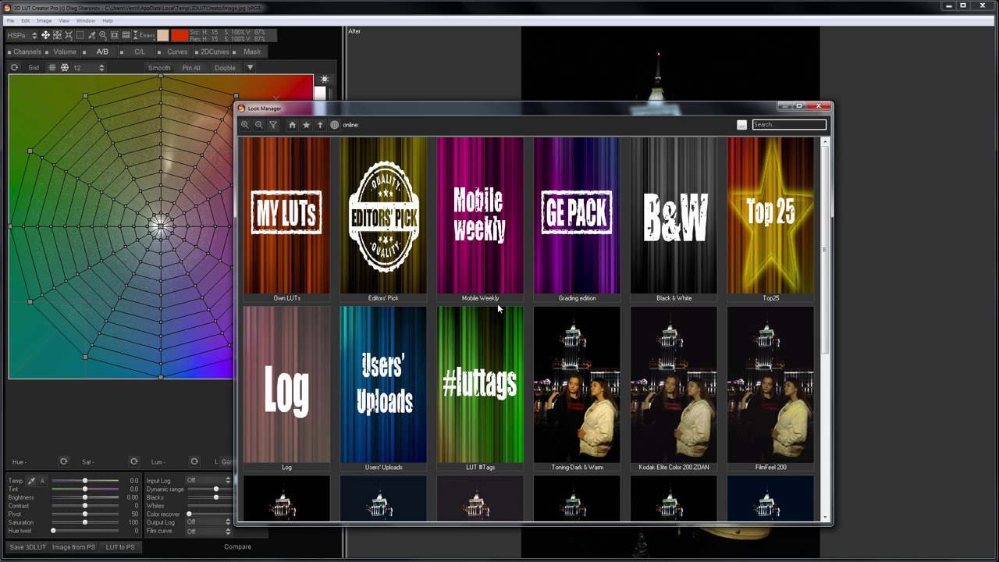
pyautogui.click(292, 229)
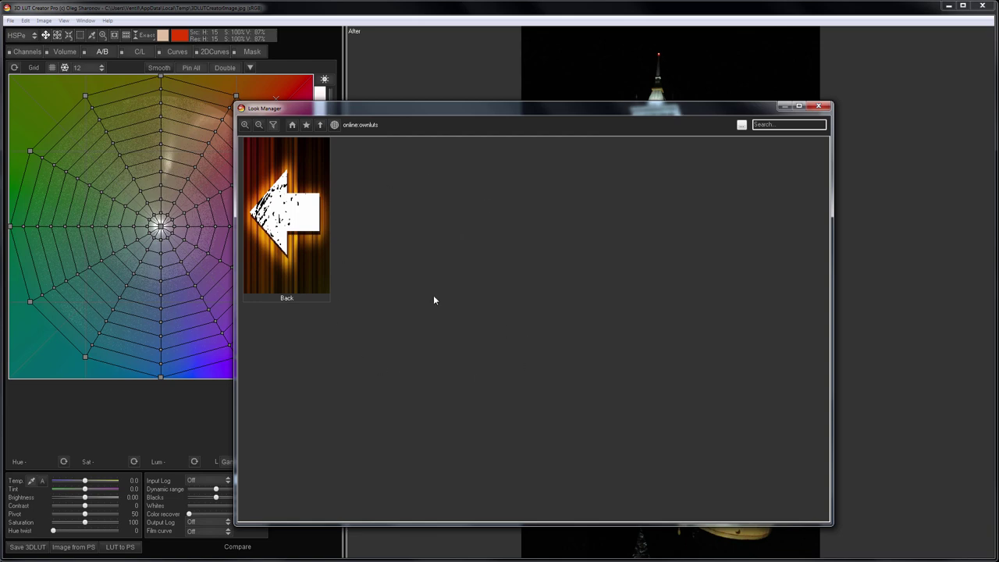
# - Close the Look Manager and cool the photo to Temp -41.5, Tint 34.9
pyautogui.click(818, 106)
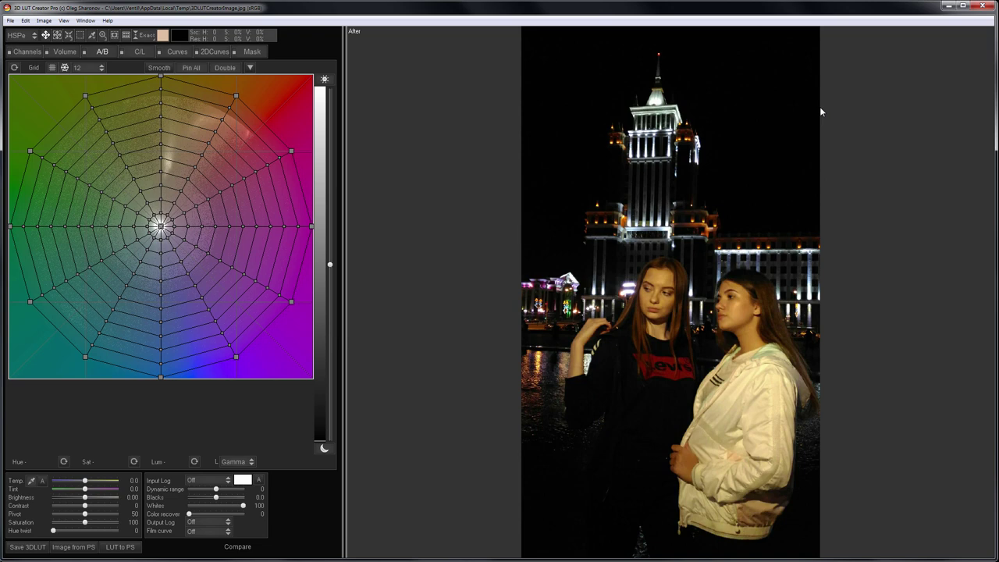
pyautogui.moveTo(84, 484)
pyautogui.mouseDown()
pyautogui.moveTo(70, 484)
pyautogui.moveTo(96, 496)
pyautogui.mouseUp()
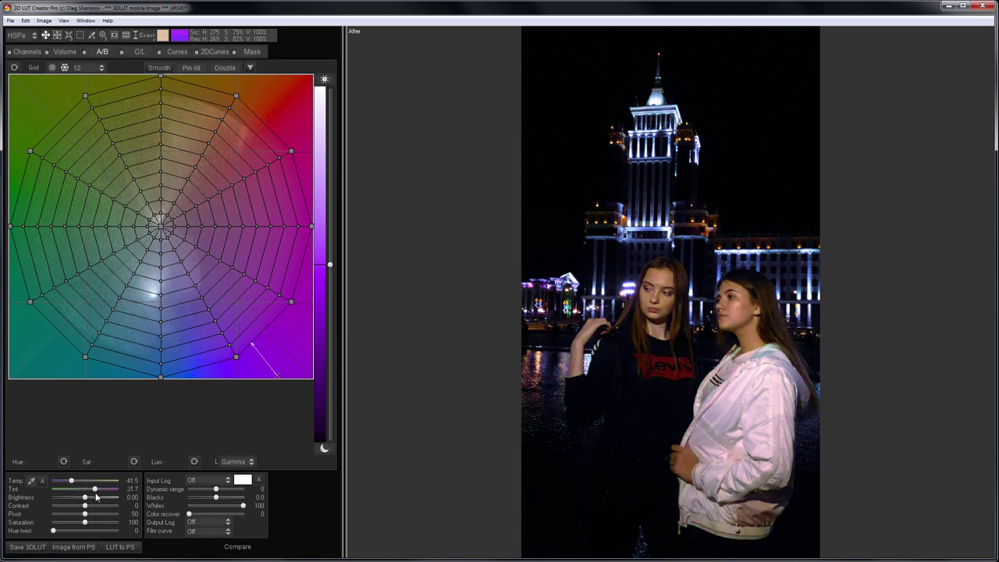
# - In the RGB Matrix, set red to 163.6%, blue to 260.8%, Darken 0 and Saturation limit 88
pyautogui.click(30, 51)
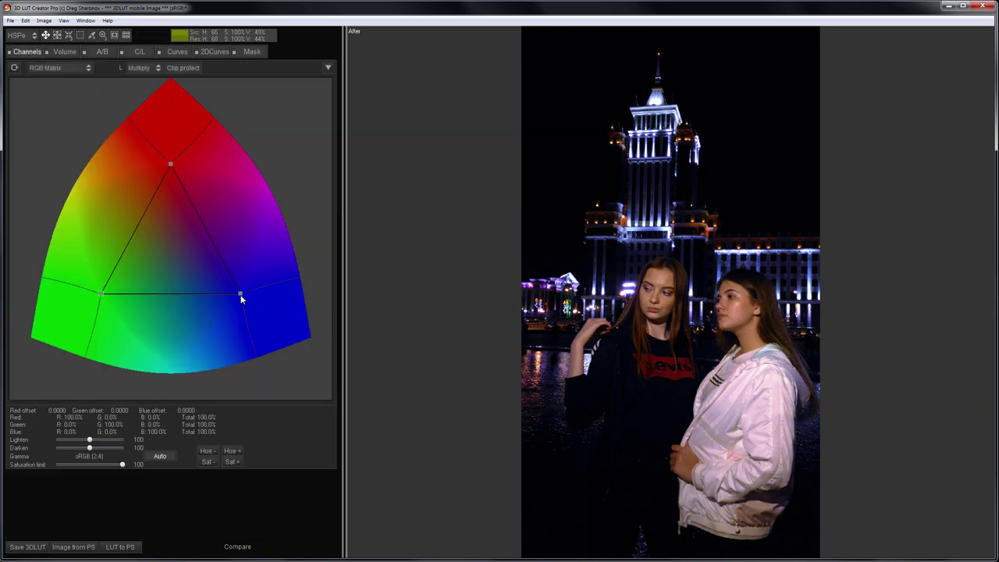
pyautogui.moveTo(240, 294); pyautogui.dragTo(298, 334)
pyautogui.moveTo(89, 448); pyautogui.dragTo(37, 451)
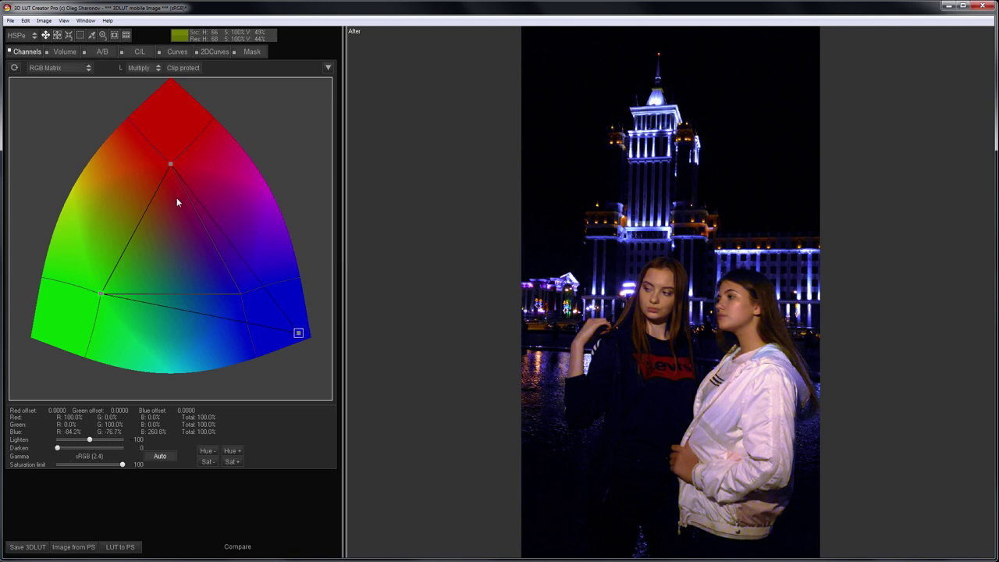
pyautogui.moveTo(172, 163); pyautogui.dragTo(156, 131)
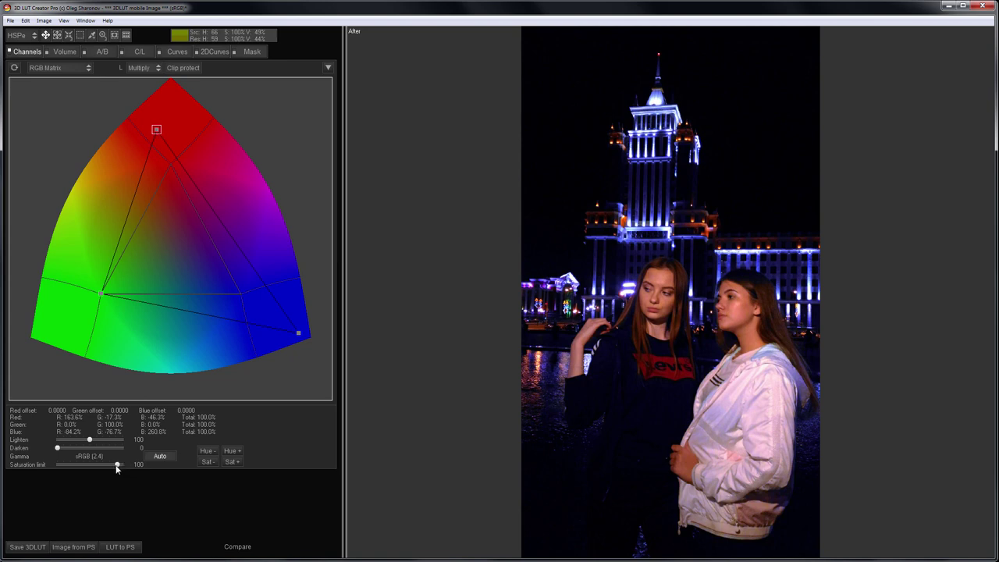
pyautogui.moveTo(117, 466); pyautogui.dragTo(115, 467)
# - Deepen the red curve's shadows and lift blacks, brighten midtones and lower highlights on the master curve
pyautogui.click(173, 52)
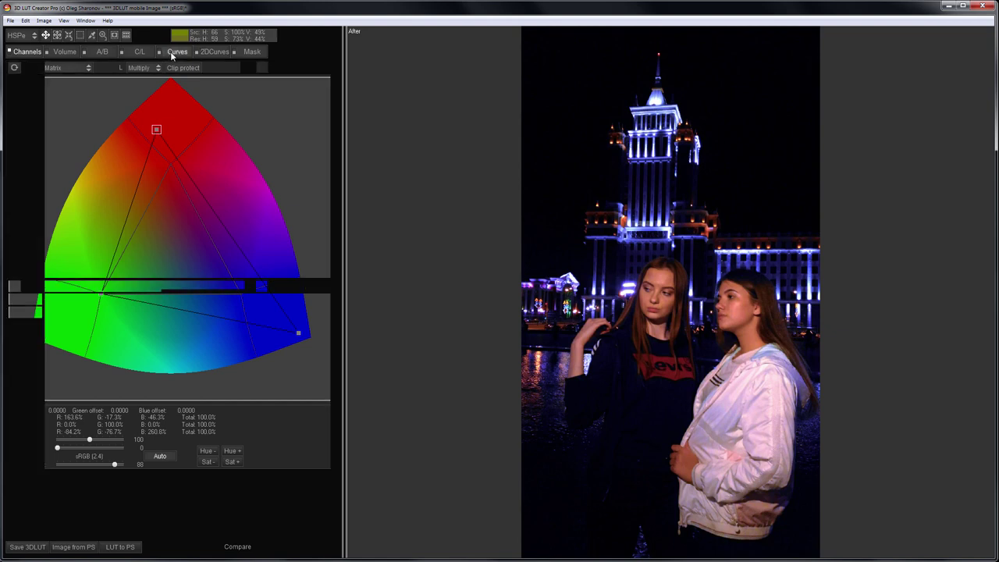
pyautogui.click(90, 287)
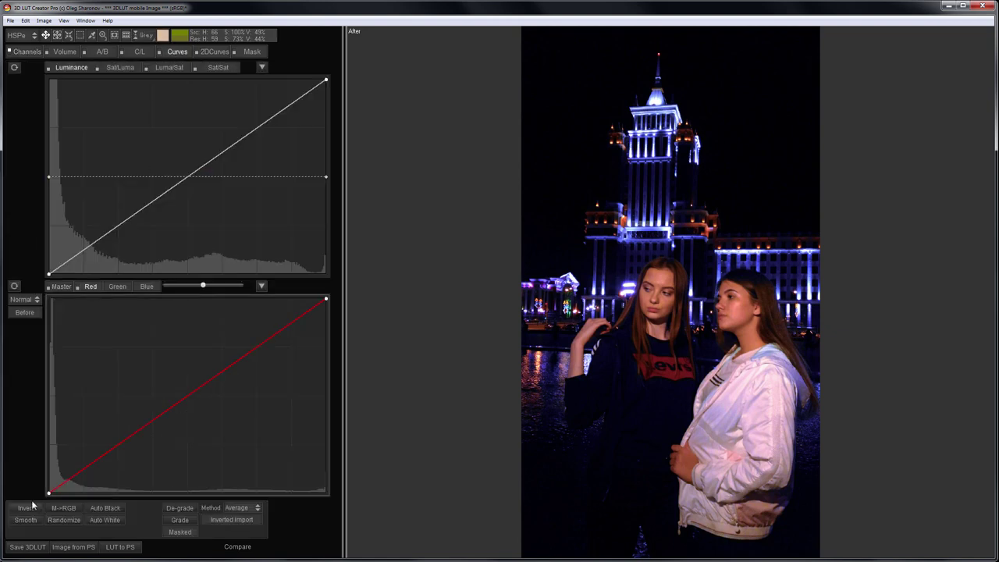
pyautogui.moveTo(53, 496); pyautogui.dragTo(77, 472)
pyautogui.click(69, 287)
pyautogui.moveTo(192, 392); pyautogui.dragTo(192, 381)
pyautogui.moveTo(327, 301); pyautogui.dragTo(329, 320)
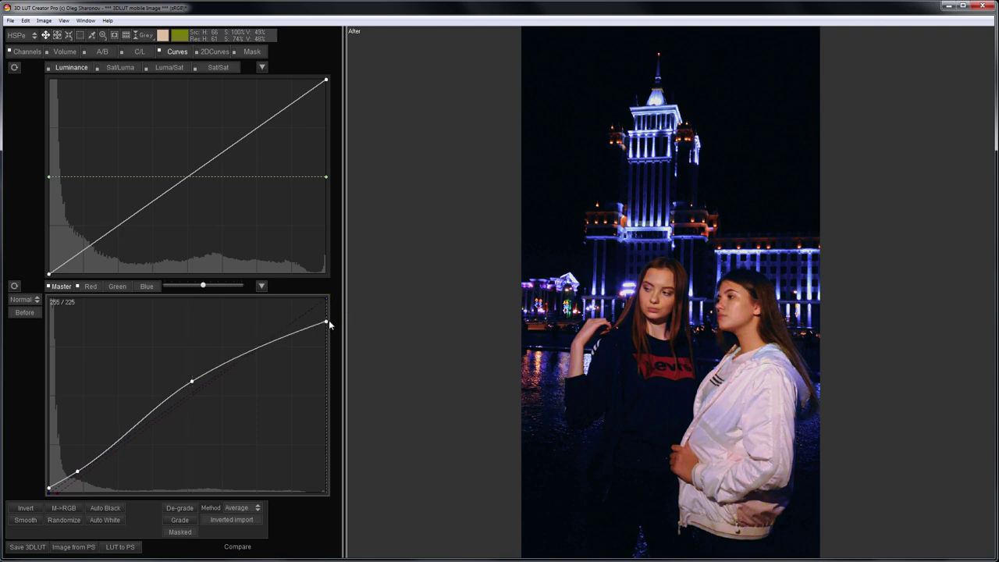
# - Boost dark-tone and cut highlight saturation on Sat/Luma, then mute the lowest saturations on Sat/Sat
pyautogui.click(120, 68)
pyautogui.moveTo(49, 176); pyautogui.dragTo(48, 159)
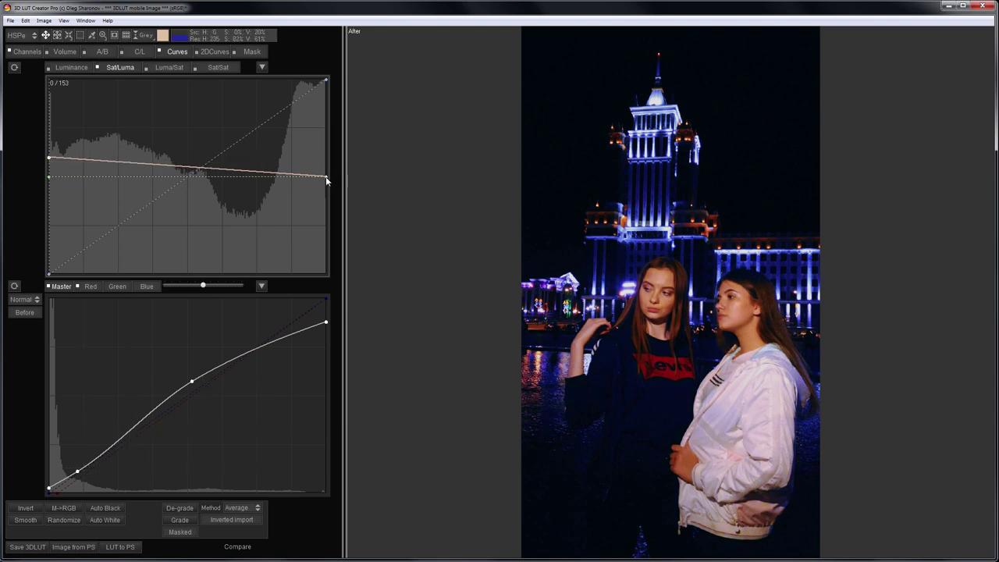
pyautogui.moveTo(327, 180); pyautogui.dragTo(331, 274)
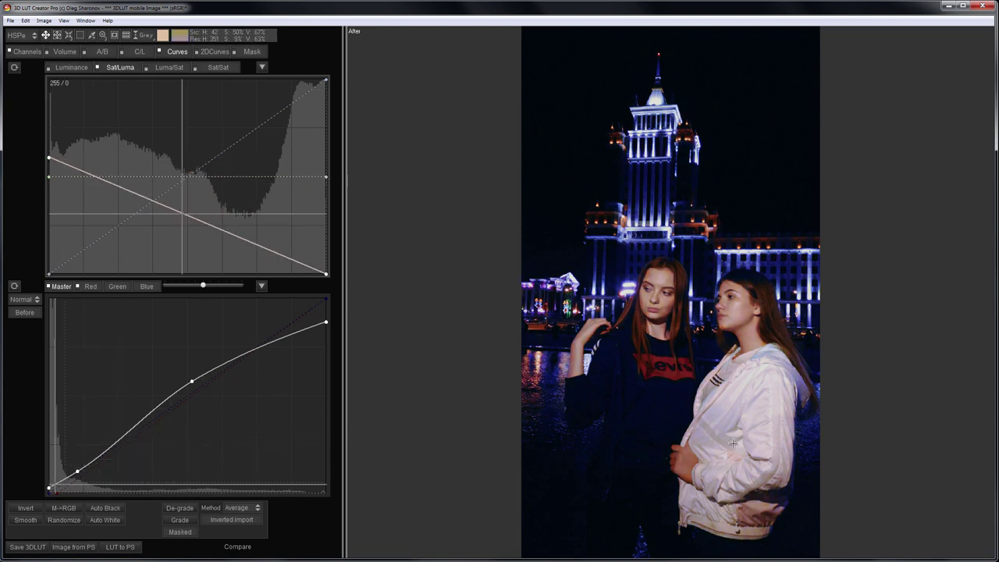
pyautogui.click(215, 67)
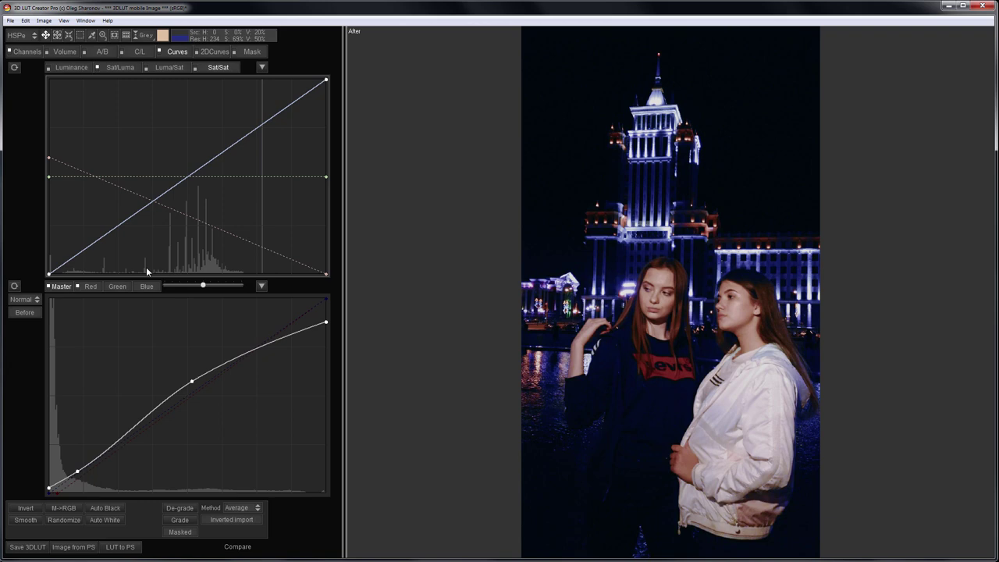
pyautogui.moveTo(49, 274); pyautogui.dragTo(67, 283)
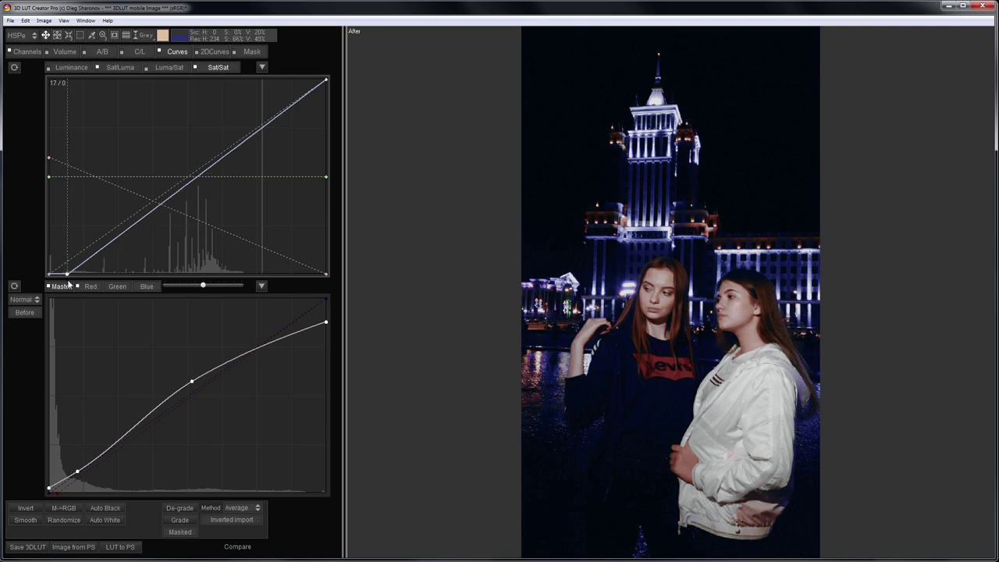
# - Switch the colour model to LAB and boost the RGB Matrix red channel to 250.8%
pyautogui.click(24, 41)
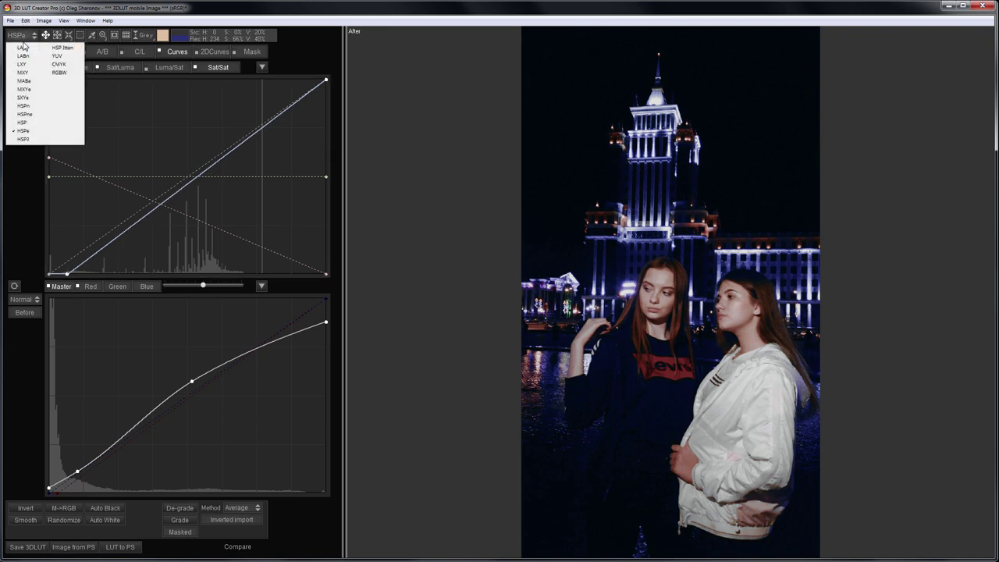
pyautogui.click(24, 54)
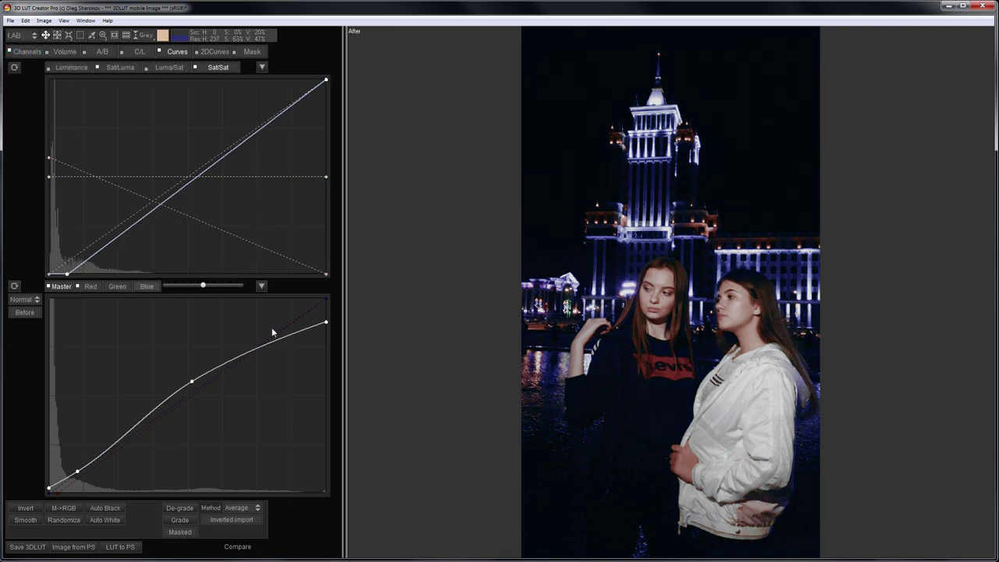
pyautogui.click(26, 51)
pyautogui.moveTo(159, 128); pyautogui.dragTo(168, 95)
# - Ease the master curve's midtone point down to 136/138
pyautogui.click(103, 52)
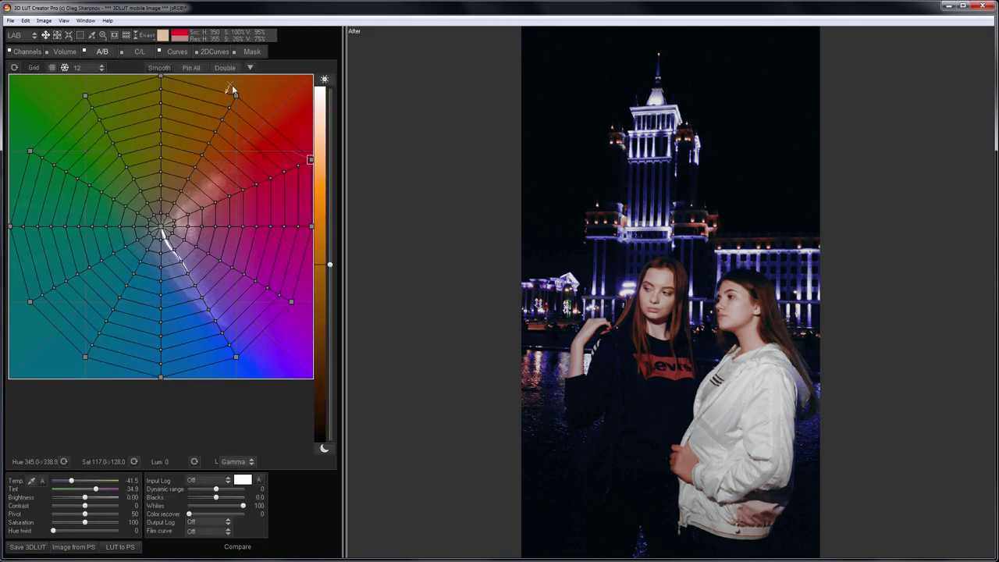
pyautogui.click(178, 52)
pyautogui.moveTo(187, 388)
pyautogui.mouseDown()
pyautogui.moveTo(171, 397)
pyautogui.moveTo(198, 390)
pyautogui.mouseUp()
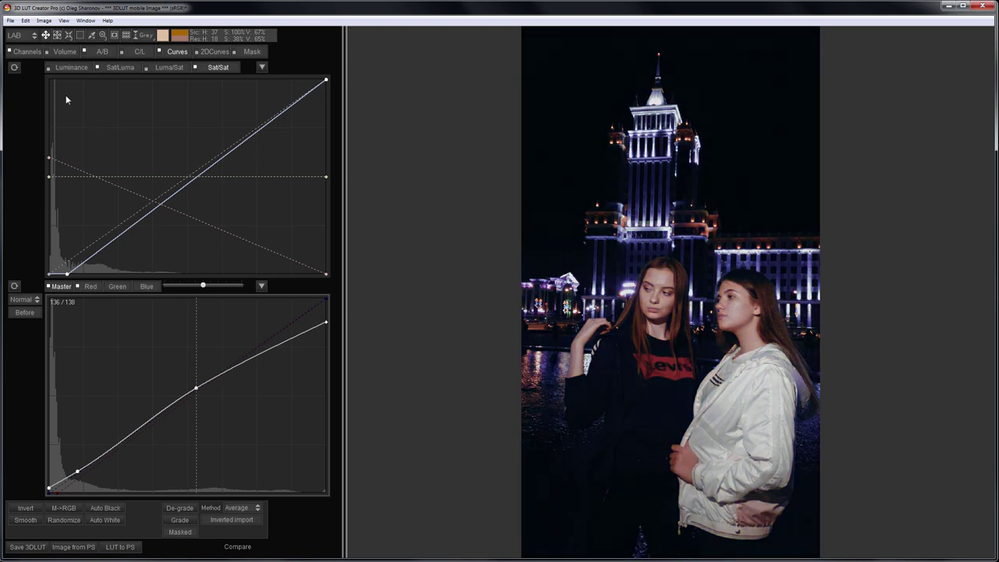
# - Submit the LUT online as 'night street', tagged night, street, comment 4000-5000K, Only me visibility
pyautogui.click(10, 20)
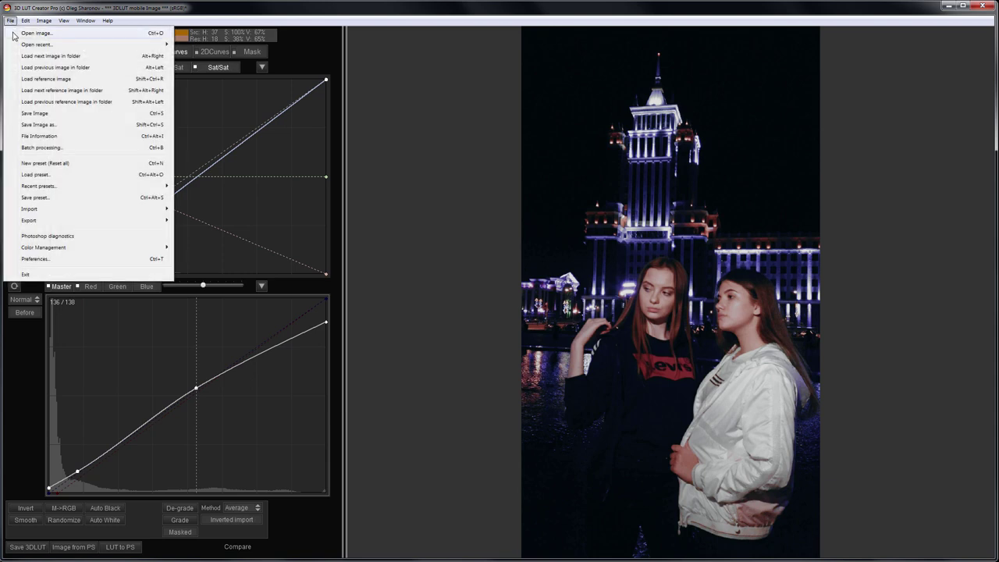
pyautogui.moveTo(103, 223)
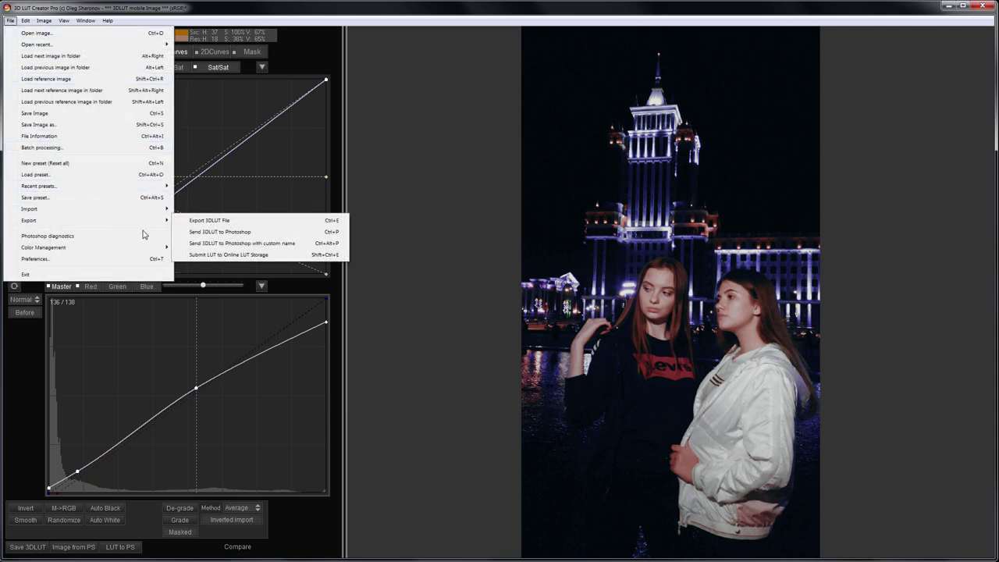
pyautogui.click(235, 256)
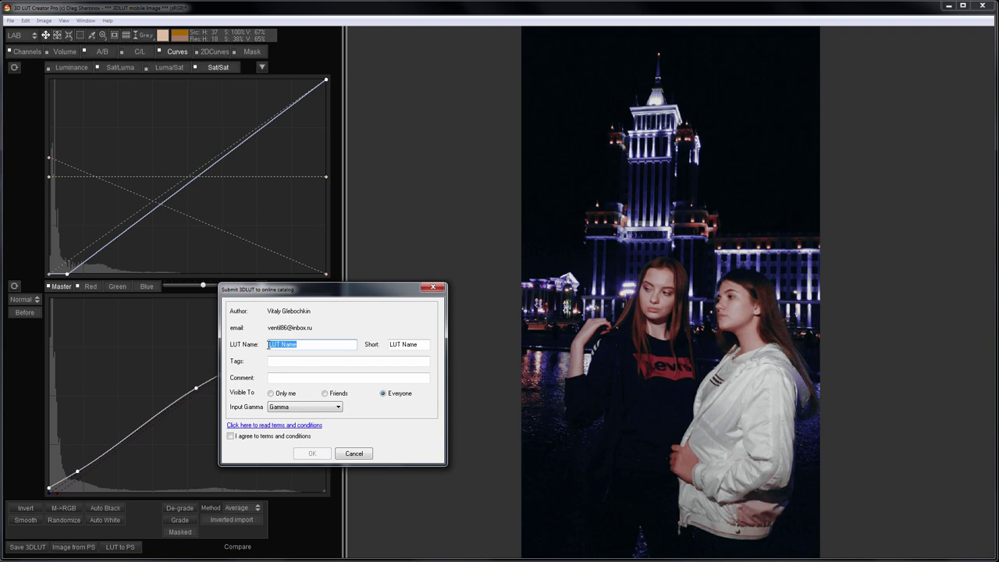
pyautogui.write('night street')
pyautogui.click(335, 360)
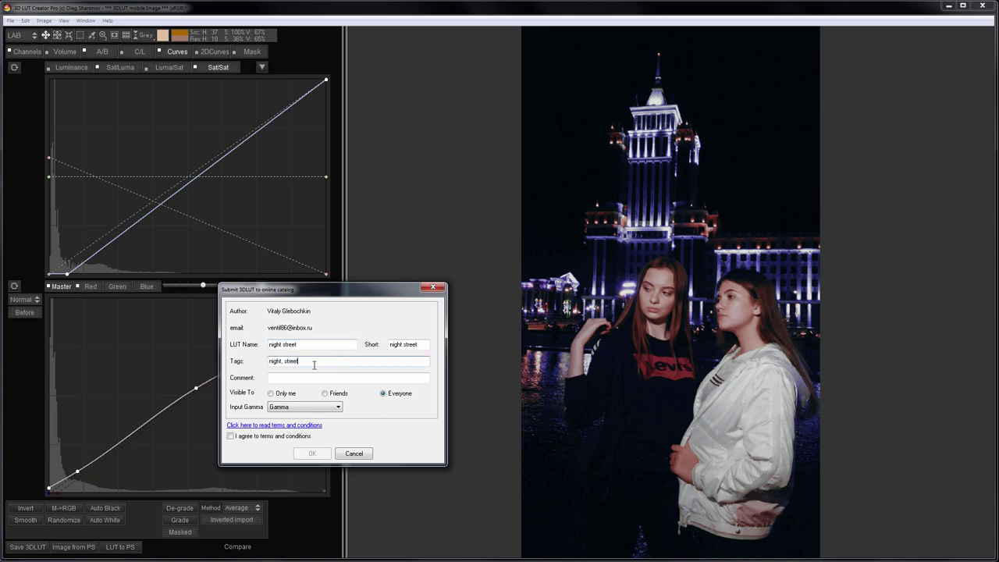
pyautogui.click(307, 377)
pyautogui.write('4000-5000K')
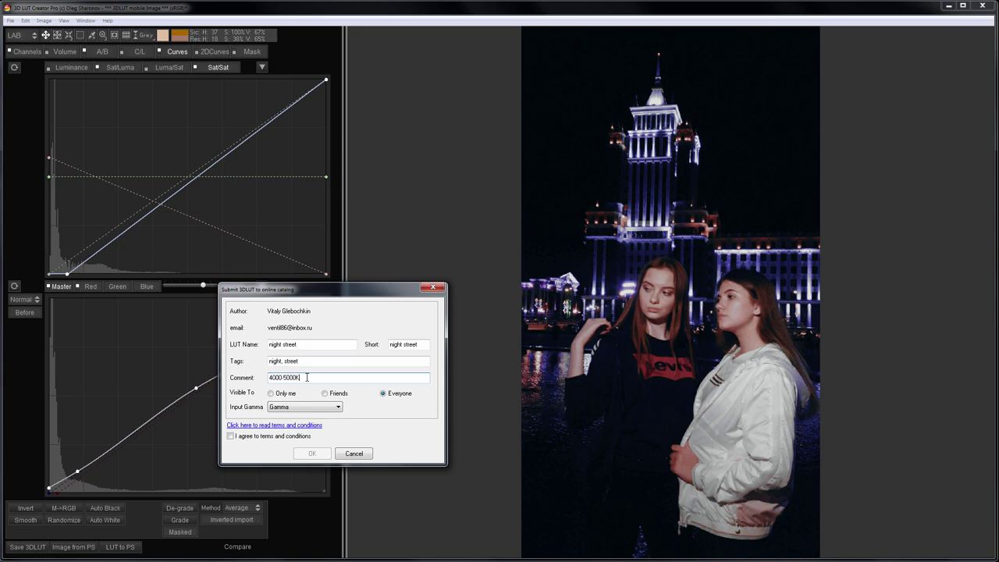
pyautogui.click(271, 393)
pyautogui.click(294, 438)
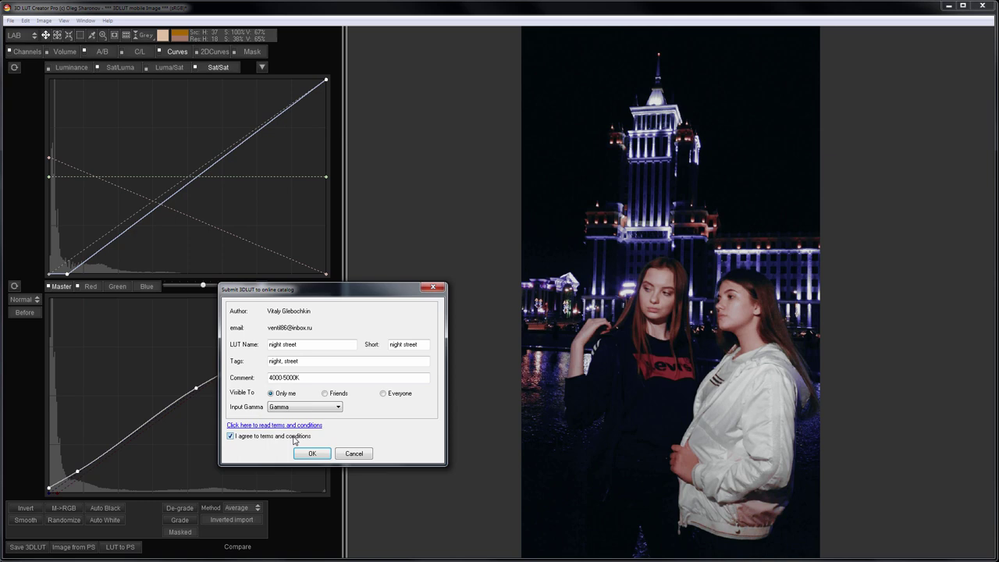
pyautogui.click(311, 454)
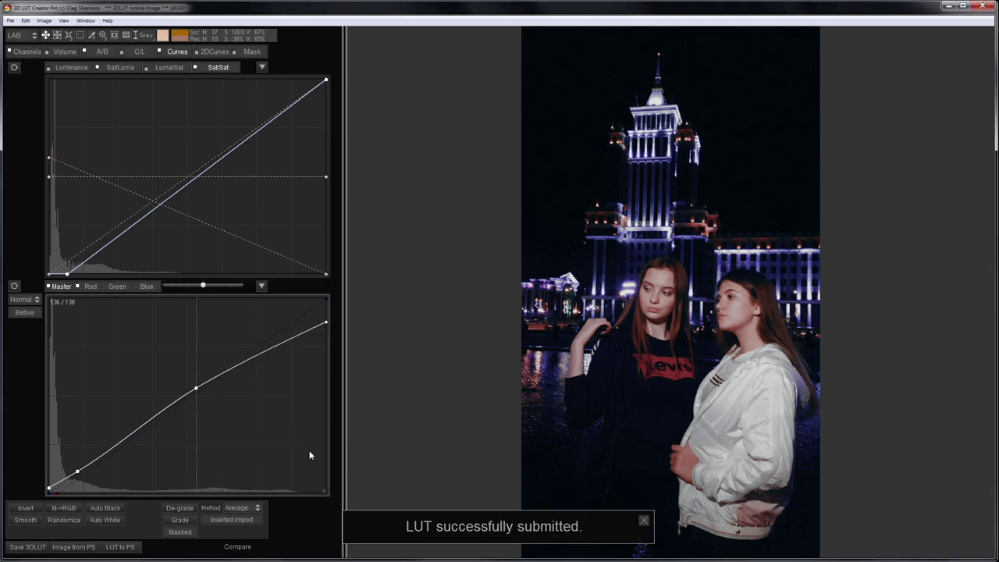
# - Update the 'night street' LUT in the Look Manager's Own LUTs with the current settings
pyautogui.click(85, 20)
pyautogui.click(98, 35)
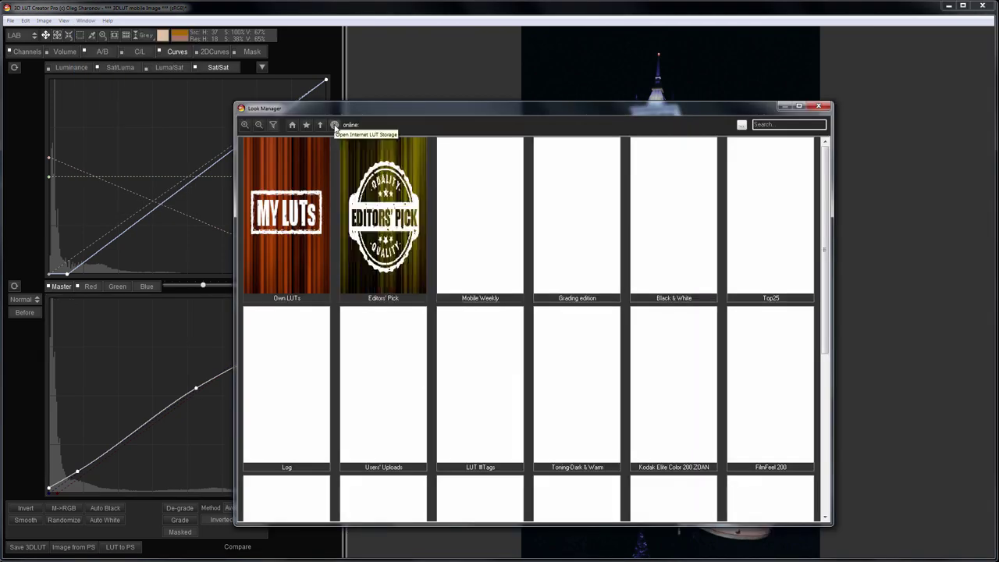
pyautogui.click(279, 222)
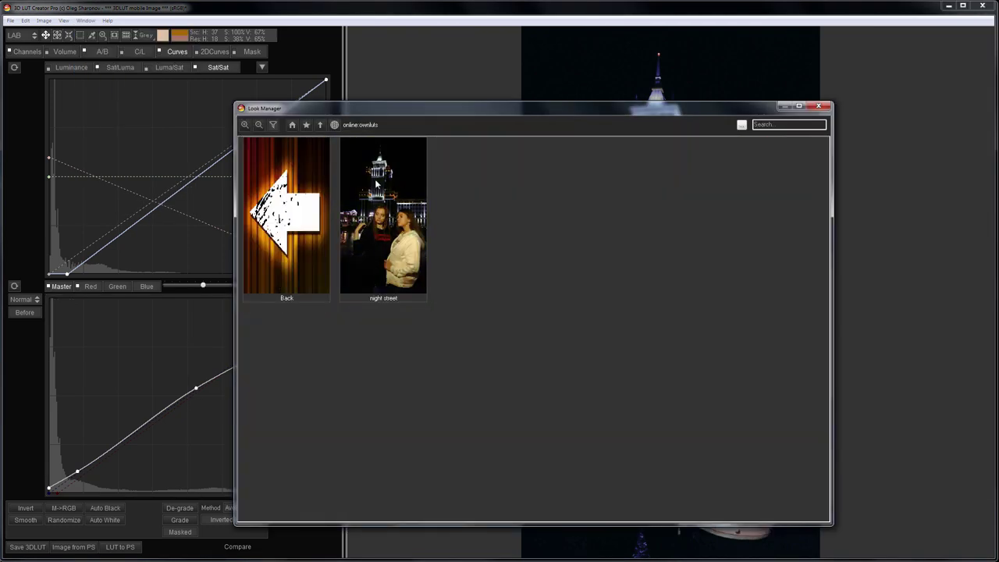
pyautogui.rightClick(409, 182)
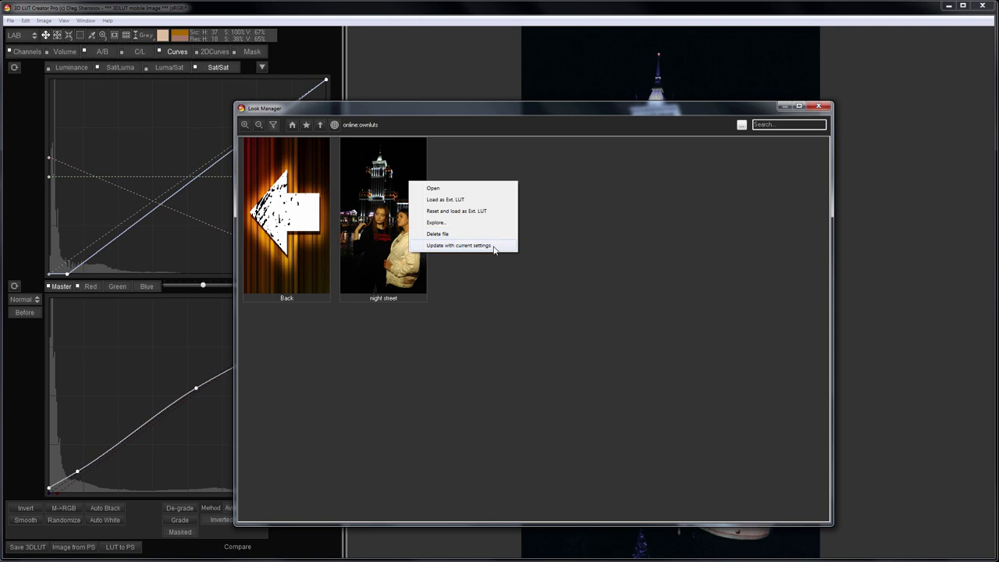
pyautogui.click(461, 245)
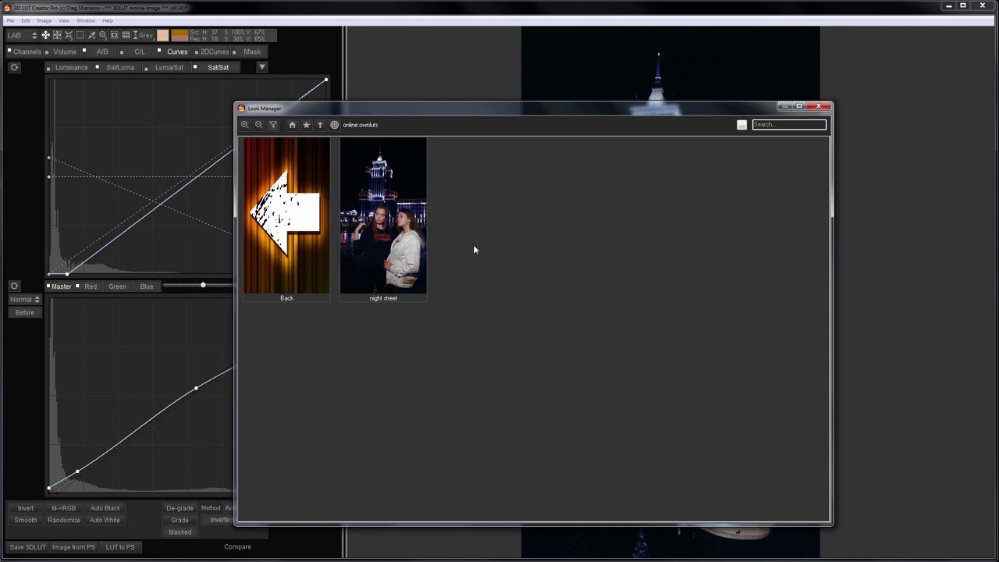
# - Apply the night street LUT to the night photo in 3DLUT mobile
pyautogui.click(818, 106)
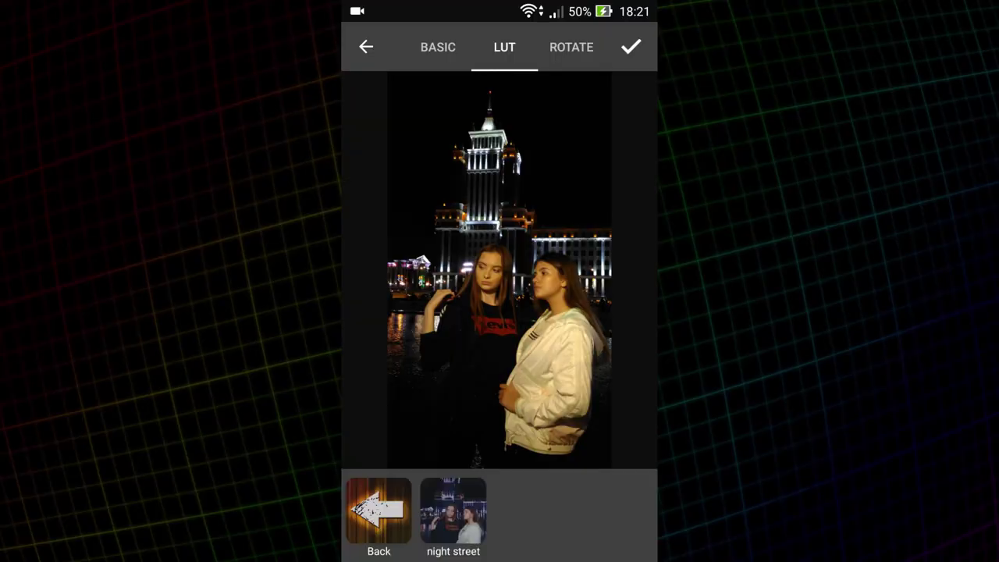
pyautogui.click(453, 511)
pyautogui.click(438, 47)
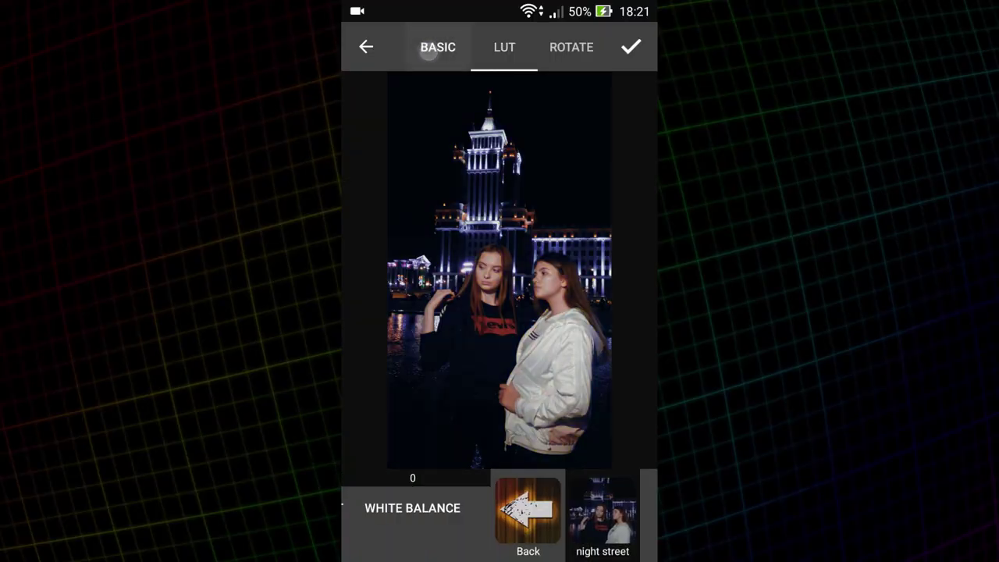
# - Set texture +9, sharpen +31, saturation +11 and white balance -5
pyautogui.moveTo(436, 554); pyautogui.dragTo(367, 553)
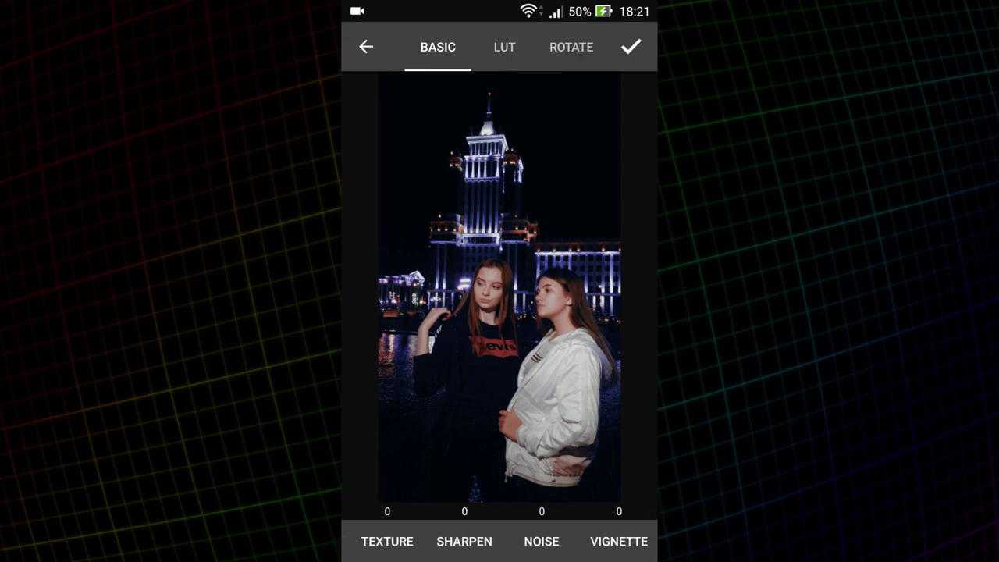
pyautogui.click(465, 541)
pyautogui.moveTo(629, 381); pyautogui.dragTo(629, 326)
pyautogui.click(387, 541)
pyautogui.moveTo(634, 379); pyautogui.dragTo(628, 369)
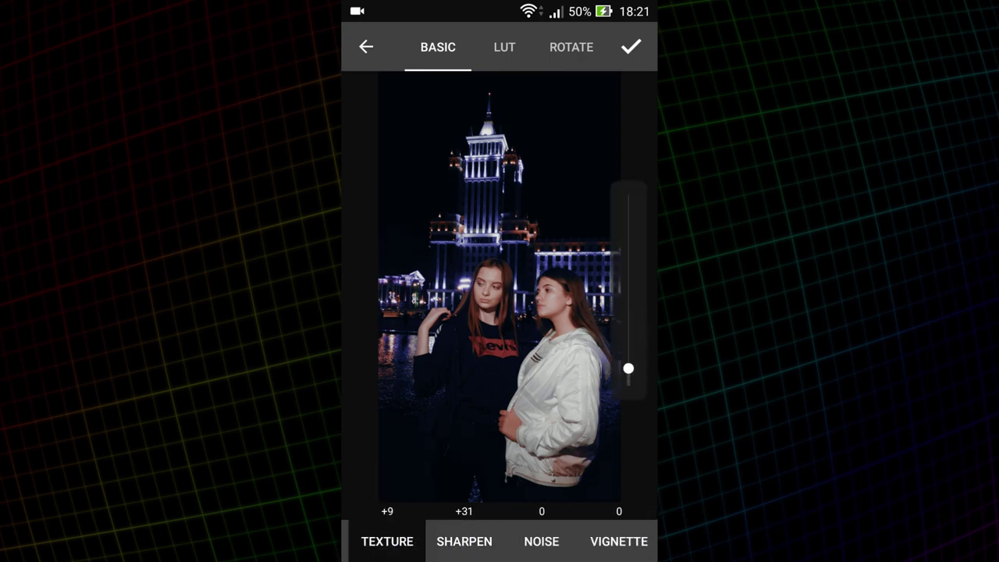
pyautogui.moveTo(390, 541); pyautogui.dragTo(609, 541)
pyautogui.click(578, 541)
pyautogui.moveTo(630, 289)
pyautogui.mouseDown()
pyautogui.moveTo(631, 235)
pyautogui.moveTo(633, 317)
pyautogui.moveTo(633, 234)
pyautogui.moveTo(633, 296)
pyautogui.mouseUp()
pyautogui.click(493, 541)
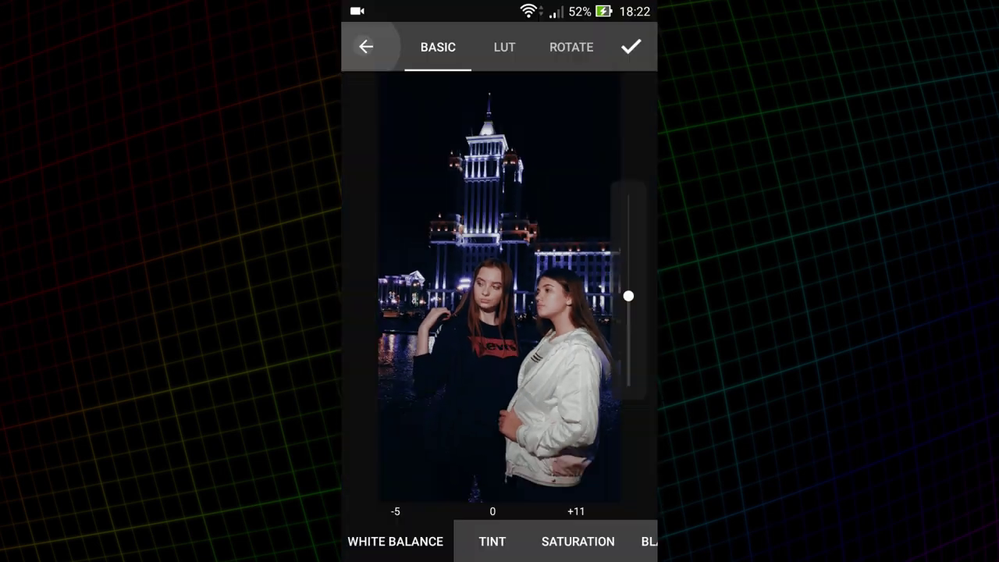
# - Discard the night photo, open the girl-at-the-window photo from Downloads, and confirm it
pyautogui.click(366, 47)
pyautogui.click(595, 336)
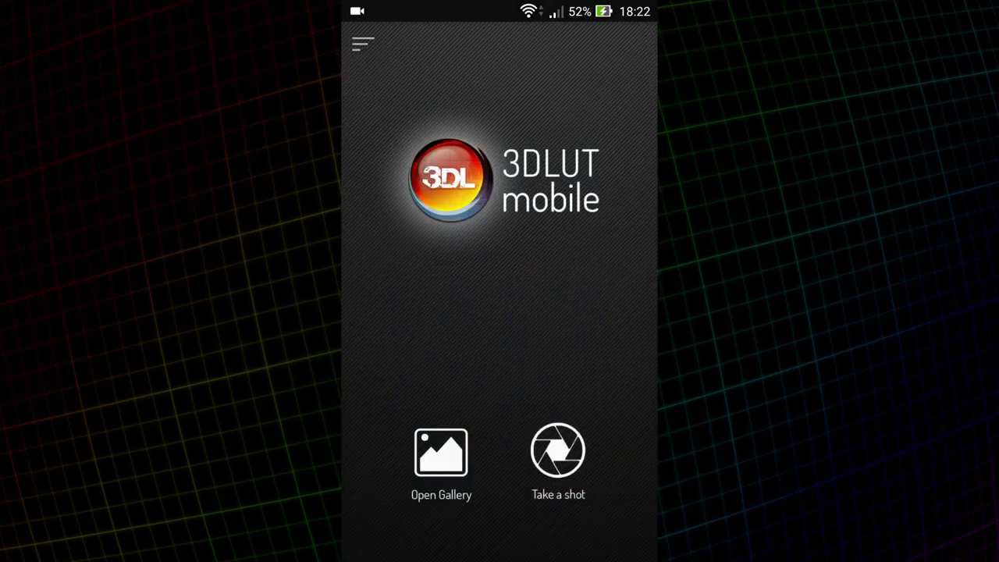
pyautogui.click(441, 453)
pyautogui.click(554, 153)
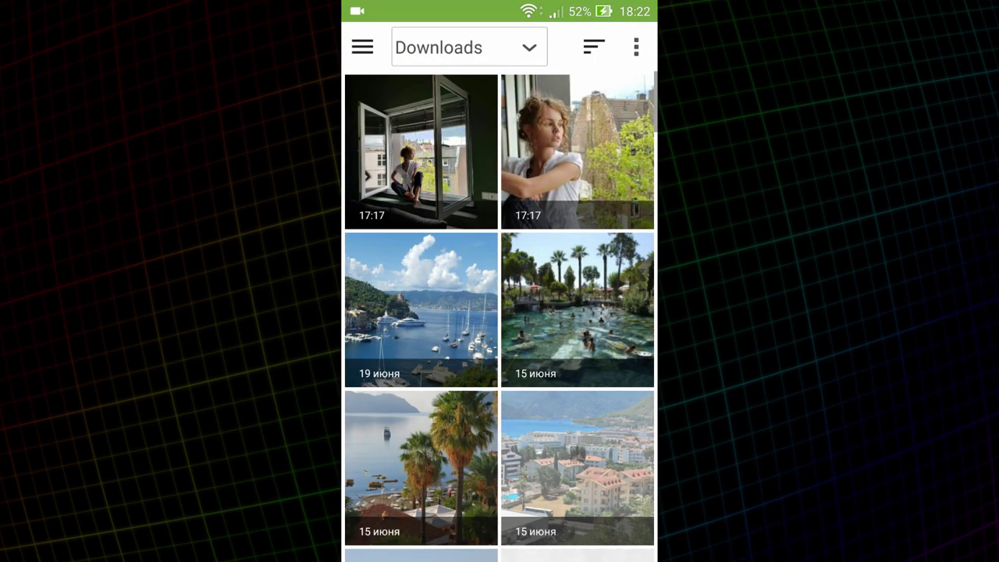
pyautogui.click(586, 152)
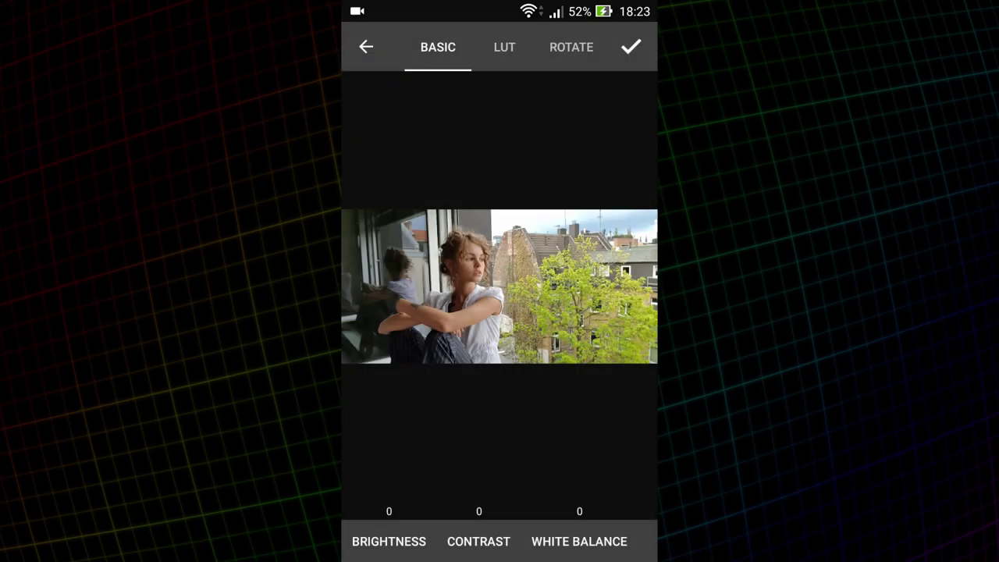
pyautogui.click(630, 47)
pyautogui.click(500, 292)
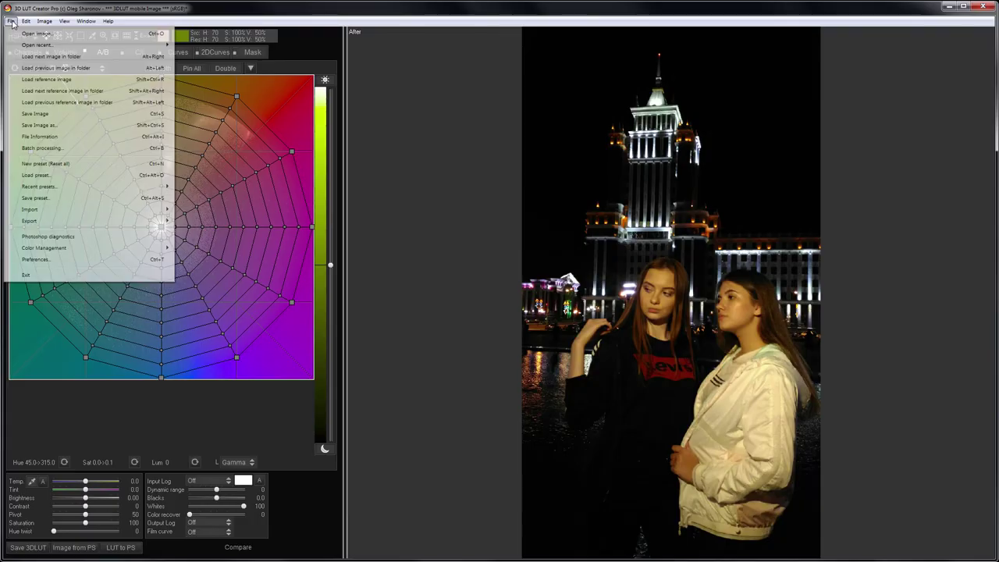
# - Import the window portrait from 3DLUT mobile and lower saturation to 65
pyautogui.moveTo(125, 209)
pyautogui.click(221, 224)
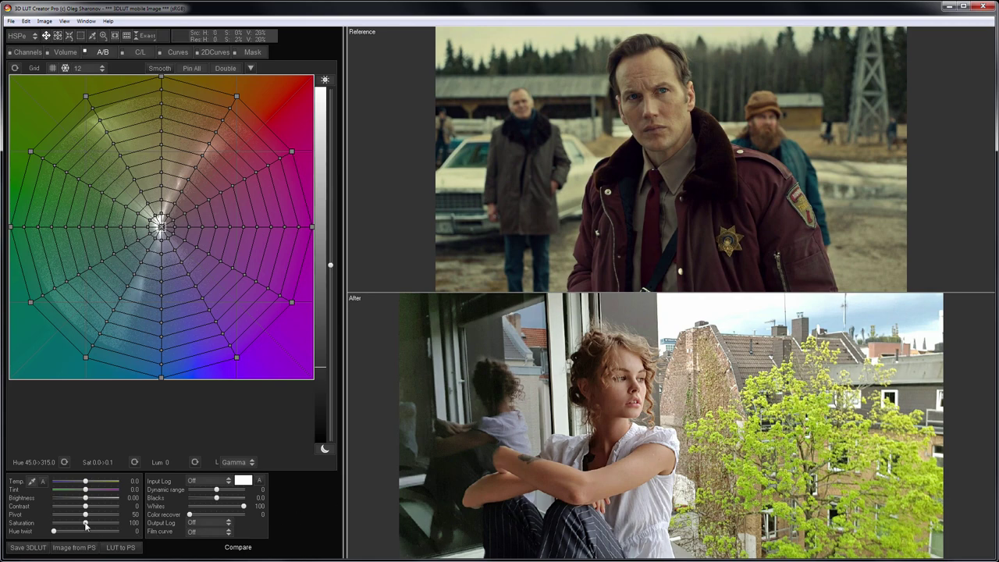
pyautogui.moveTo(86, 527); pyautogui.dragTo(75, 530)
# - Match the red, green and blue curves to the reference still and smooth them
pyautogui.click(178, 52)
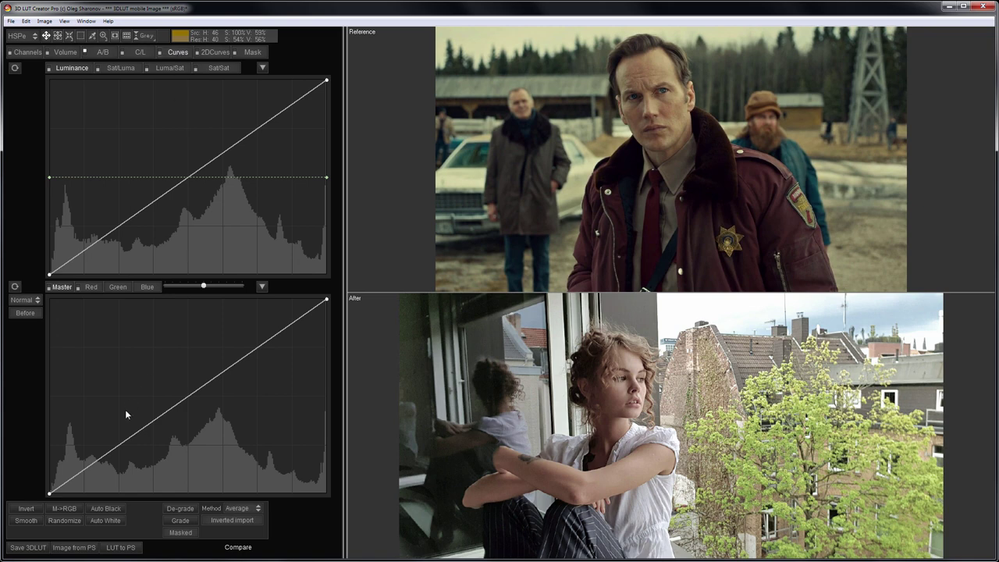
pyautogui.click(184, 527)
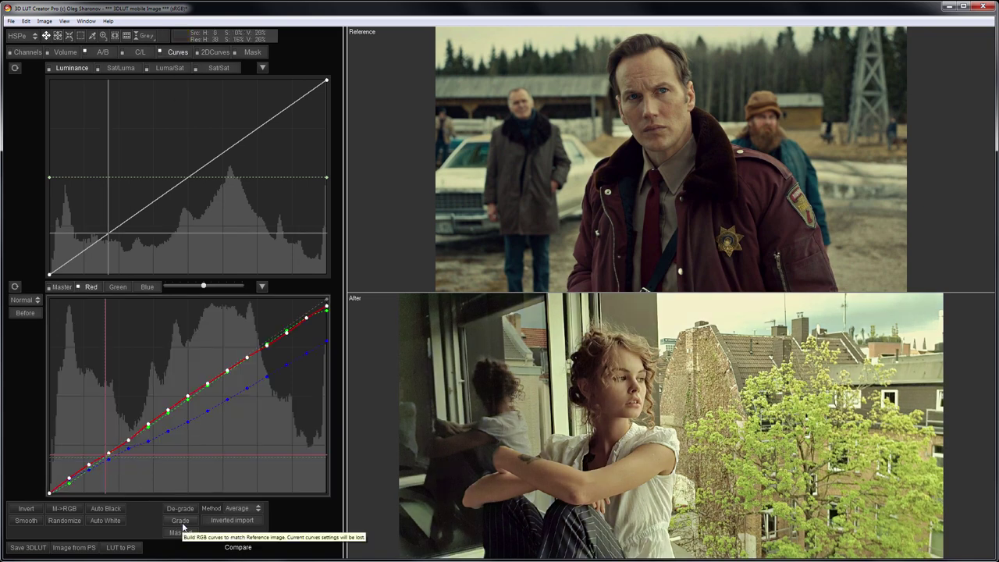
pyautogui.click(26, 520)
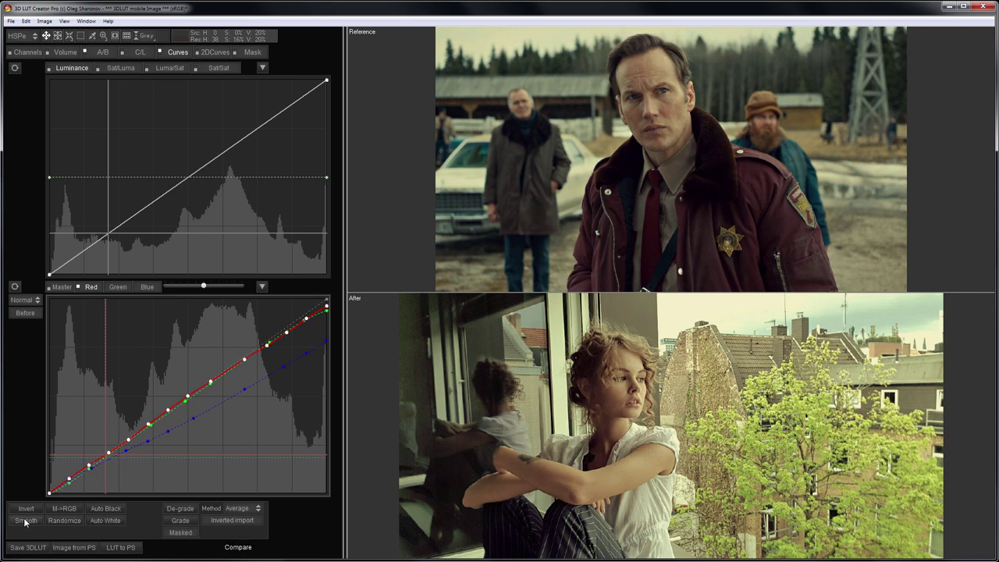
# - Lower the master curve's highlights to 225 and add a point lifting the shadows
pyautogui.click(63, 287)
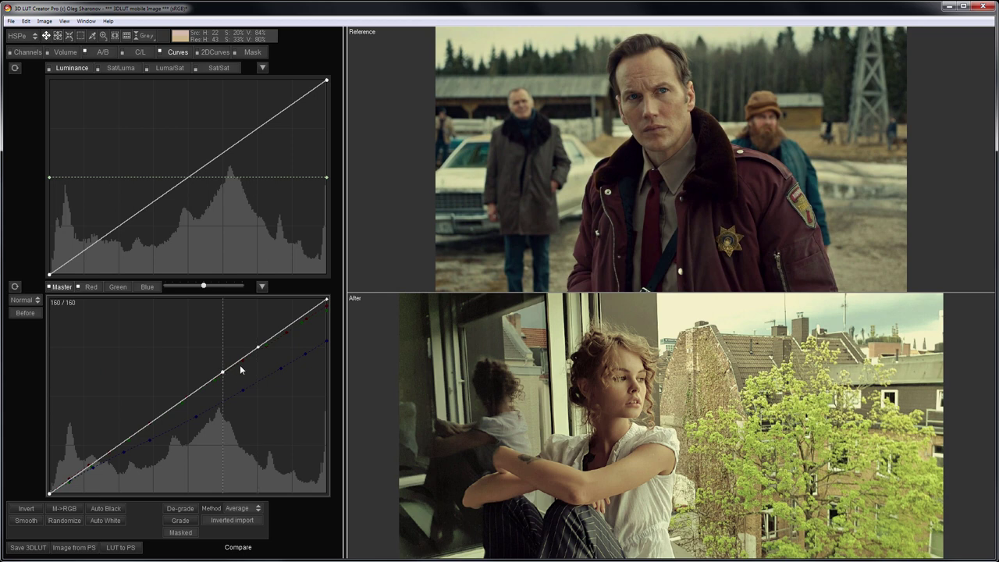
pyautogui.moveTo(329, 303); pyautogui.dragTo(332, 326)
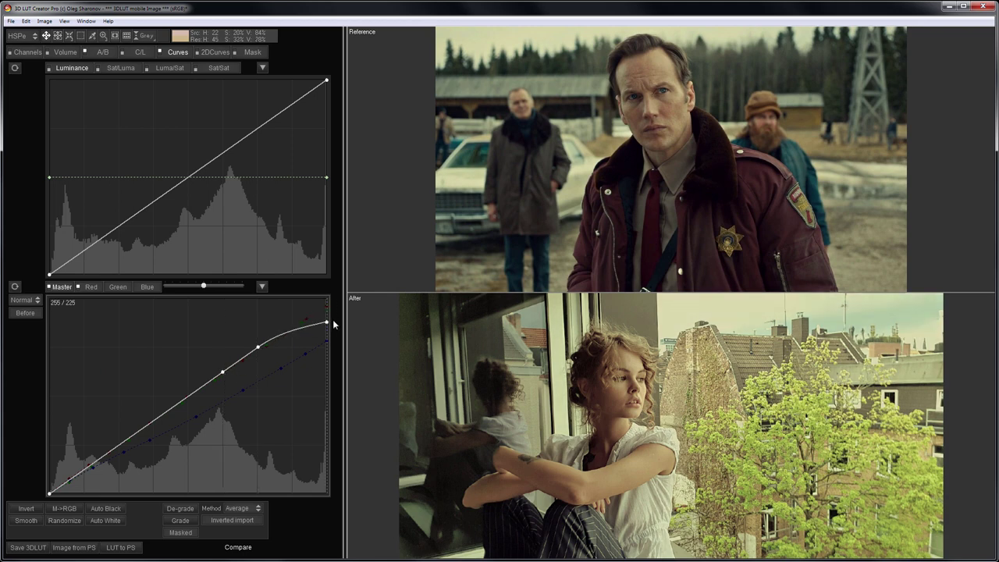
pyautogui.moveTo(63, 490)
pyautogui.mouseDown()
pyautogui.moveTo(64, 473)
pyautogui.moveTo(72, 483)
pyautogui.mouseUp()
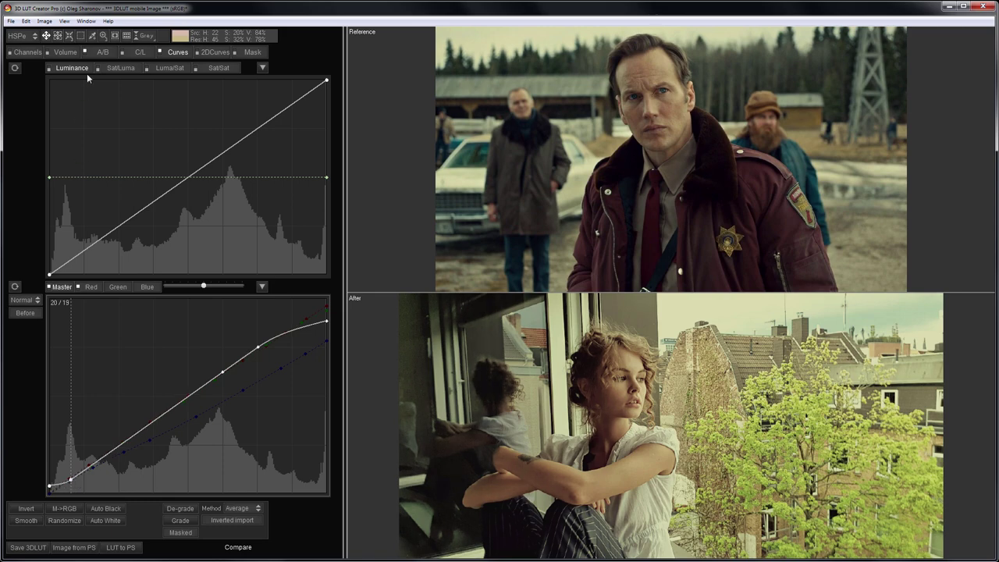
# - In the A/B grid, shift the blue hue and pull green, yellow and orange inward
pyautogui.click(100, 52)
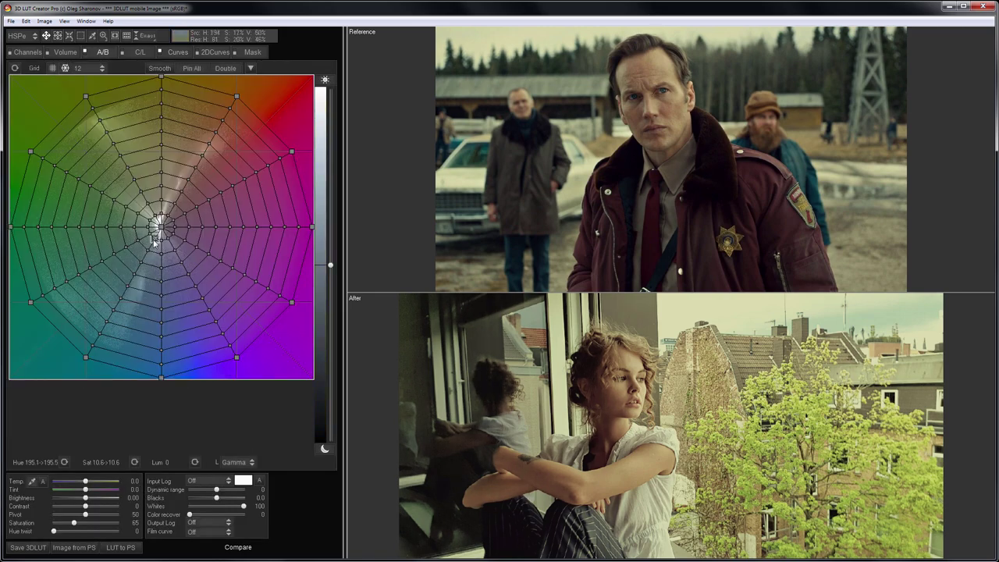
pyautogui.click(158, 268)
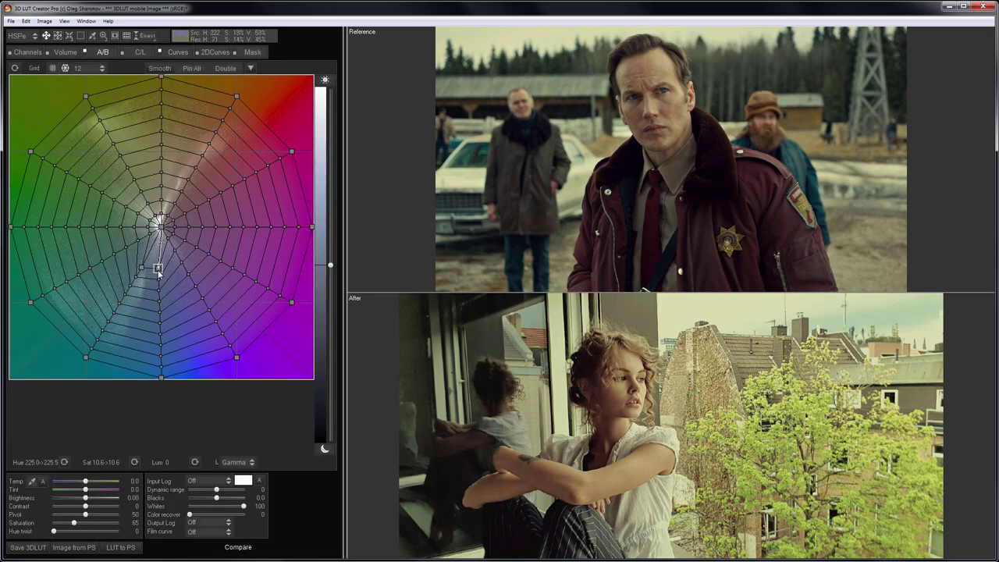
pyautogui.moveTo(158, 268); pyautogui.dragTo(153, 272)
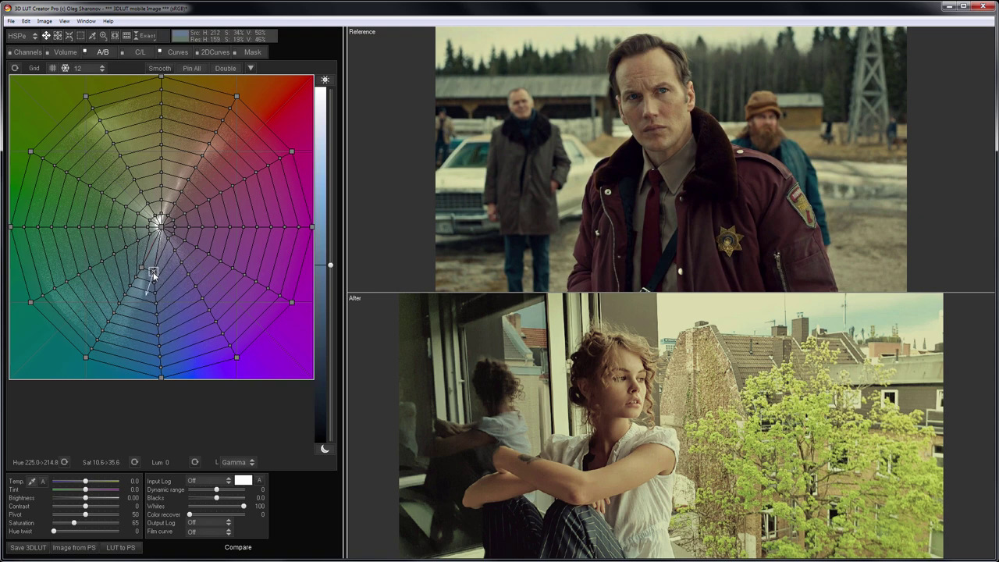
pyautogui.moveTo(86, 97); pyautogui.dragTo(122, 155)
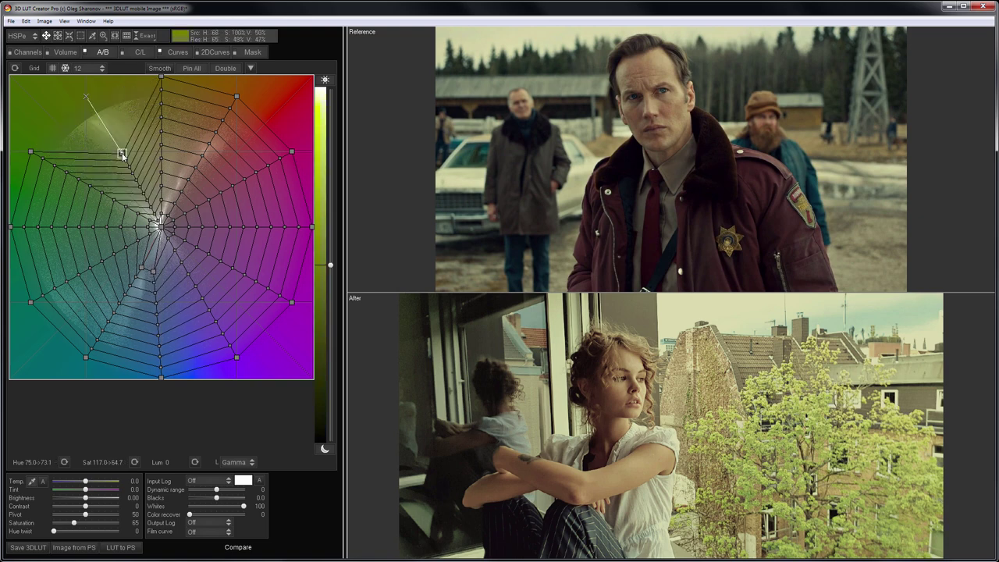
pyautogui.moveTo(160, 76); pyautogui.dragTo(155, 168)
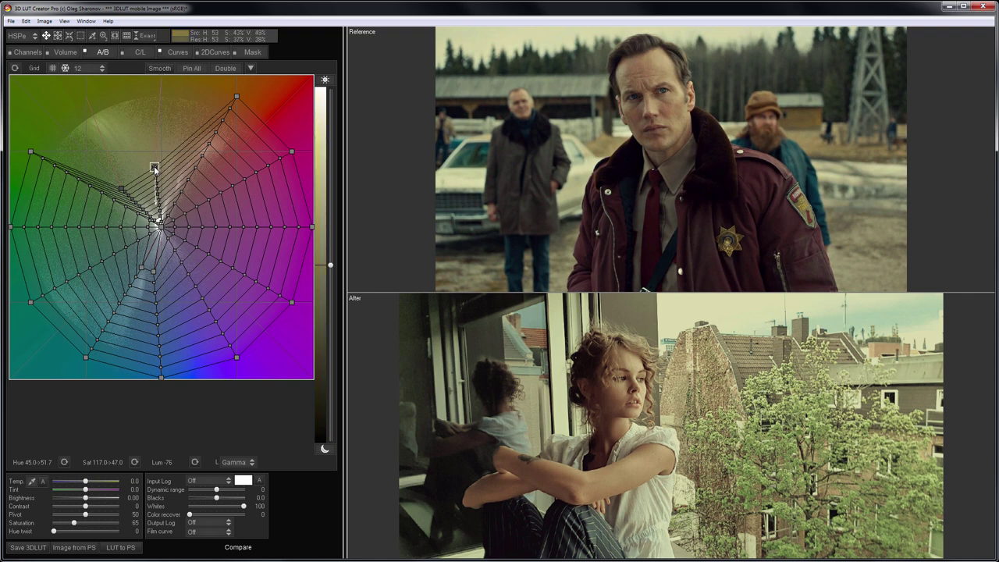
pyautogui.moveTo(237, 96); pyautogui.dragTo(220, 108)
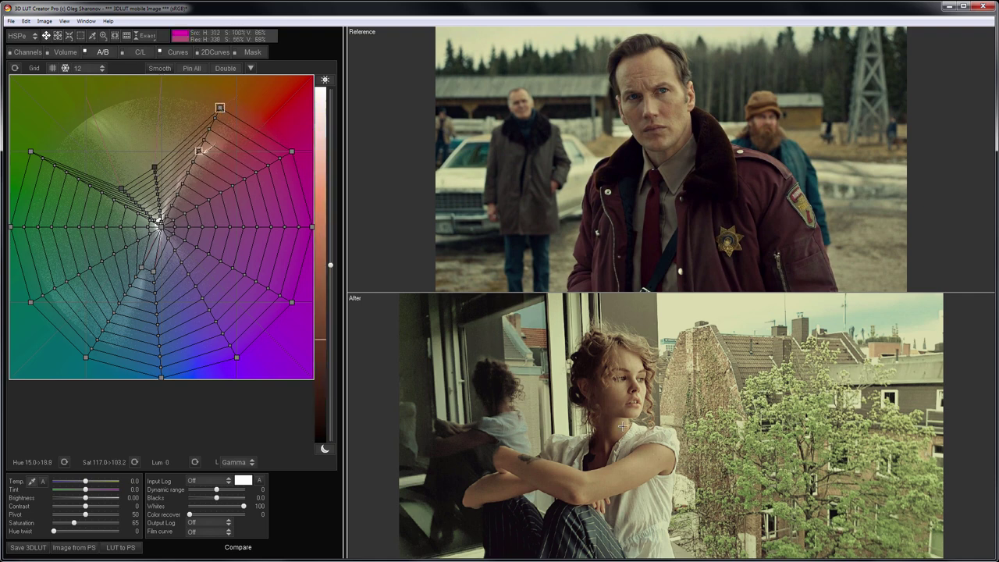
# - Compare before/after, then submit the LUT as 'fargo', tagged fargo and film grading, Only me
pyautogui.click(539, 458)
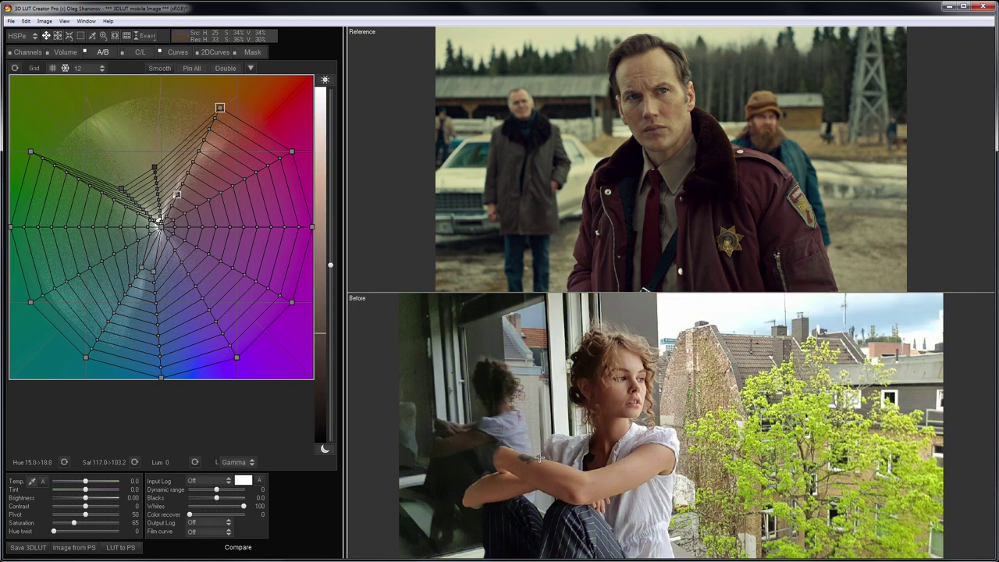
pyautogui.click(11, 20)
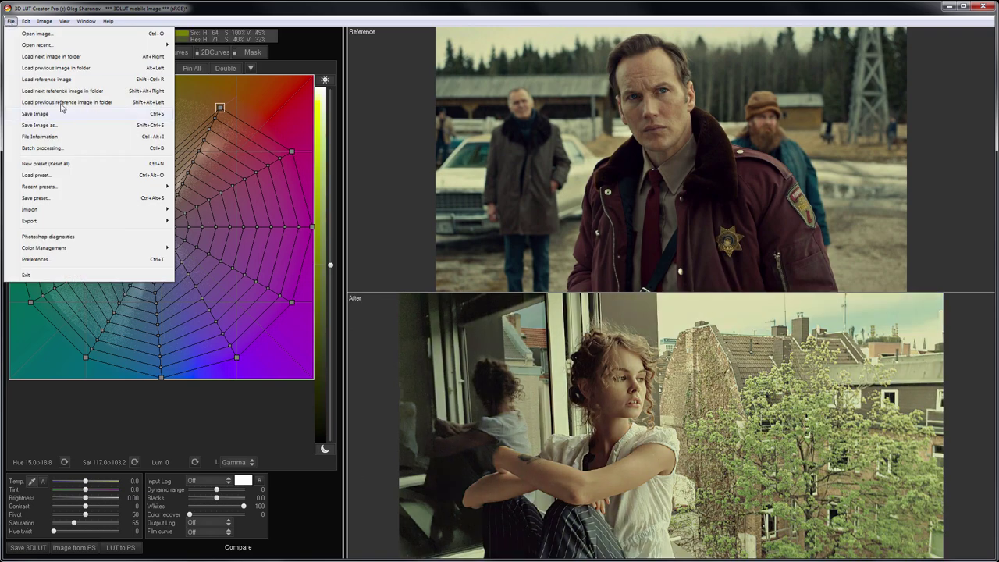
pyautogui.moveTo(114, 226)
pyautogui.click(212, 253)
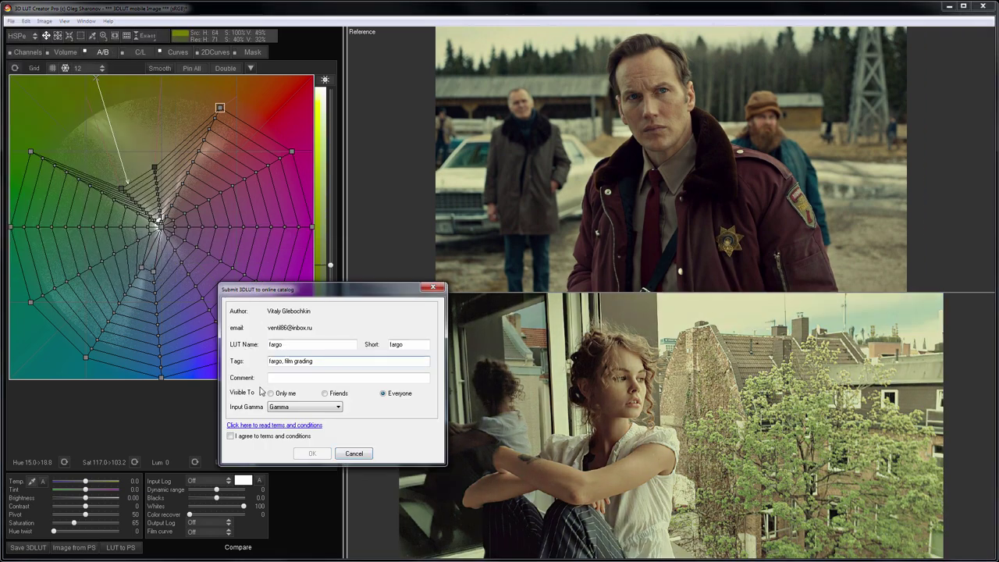
pyautogui.click(271, 393)
pyautogui.click(232, 436)
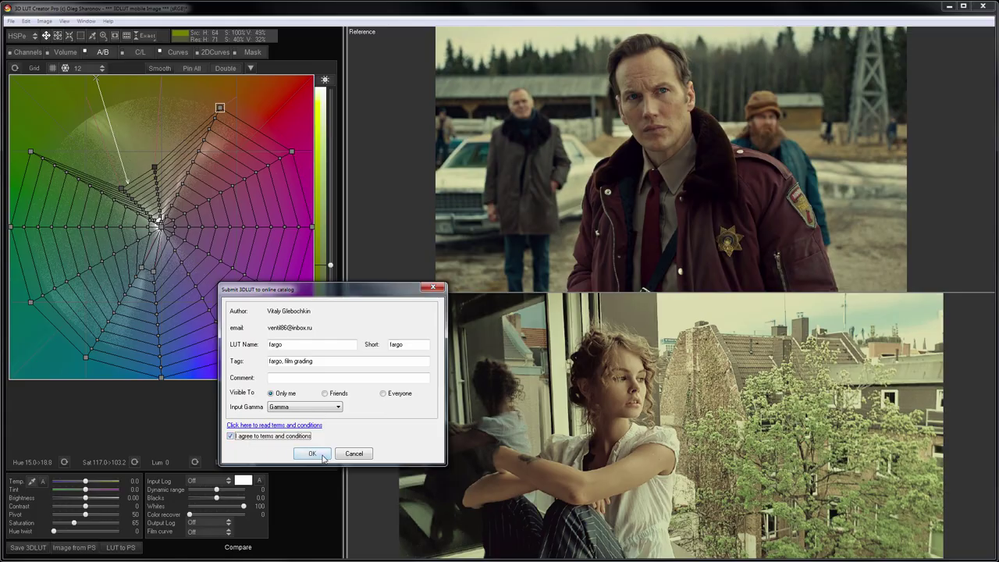
pyautogui.click(319, 456)
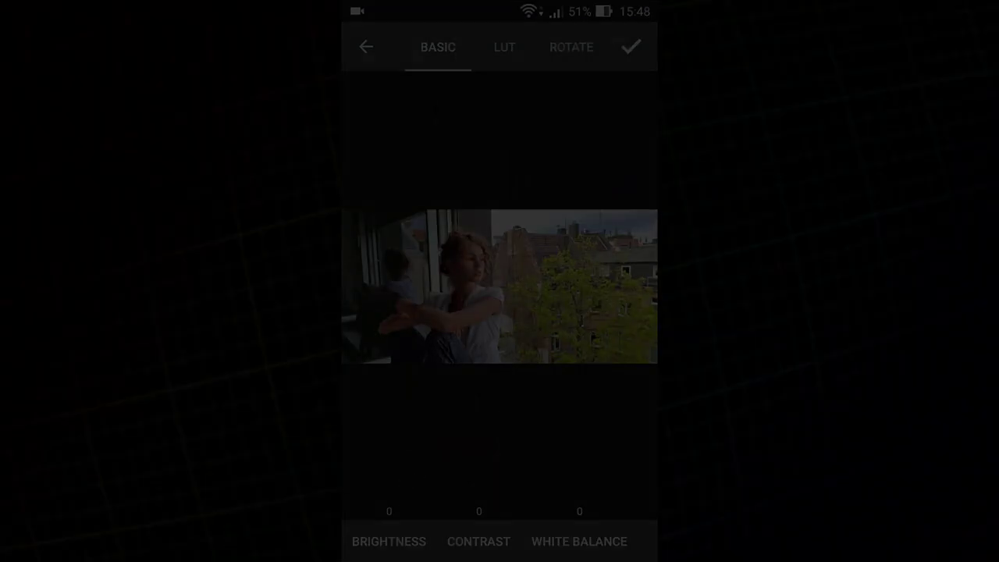
# - Apply the fargo LUT from Own LUTs to the window portrait
pyautogui.click(504, 47)
pyautogui.click(456, 516)
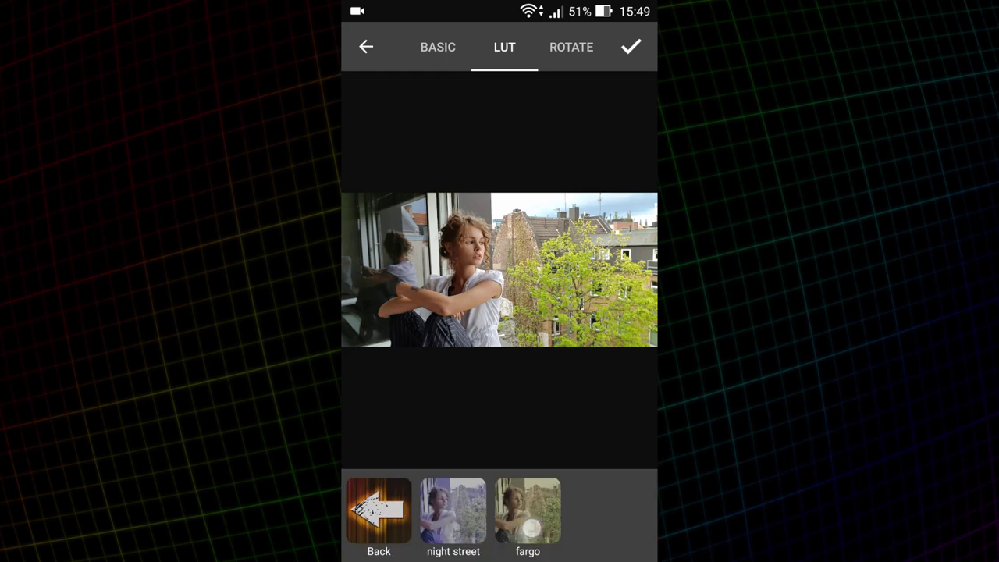
pyautogui.click(528, 512)
# - Compare the fargo grade with the original, zoom in, then discard the image
pyautogui.click(559, 343)
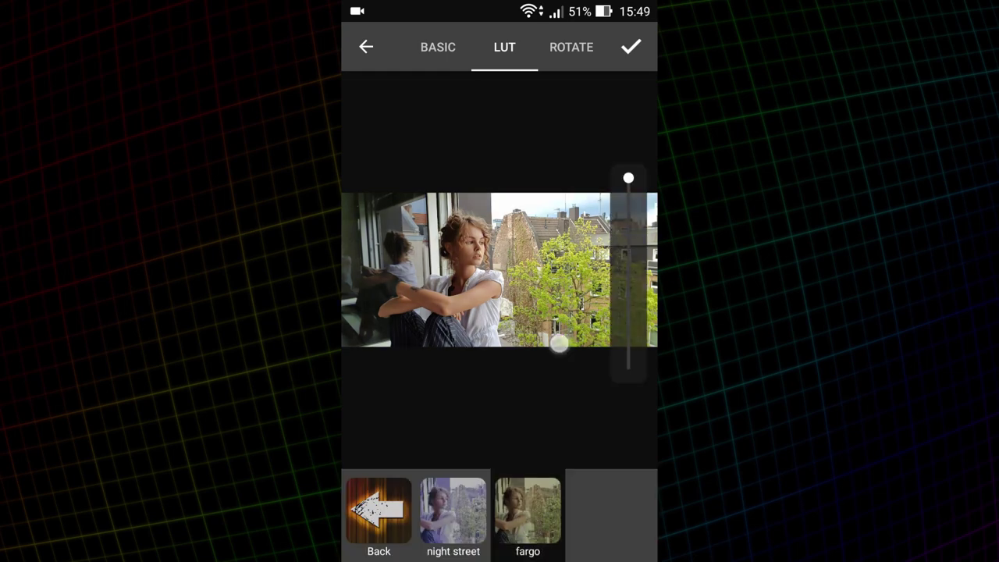
pyautogui.moveTo(559, 344); pyautogui.dragTo(559, 344)
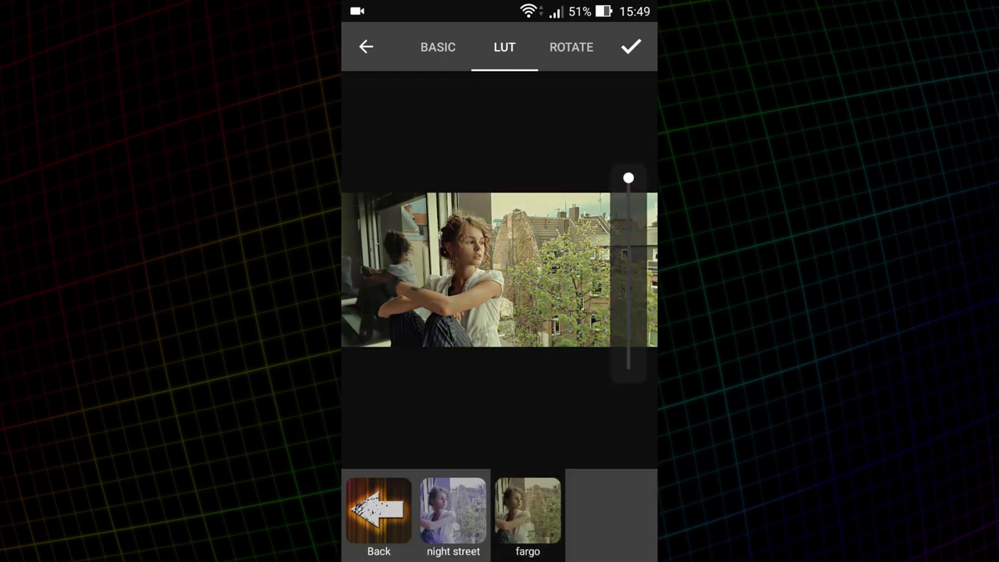
pyautogui.moveTo(468, 331); pyautogui.dragTo(516, 424)
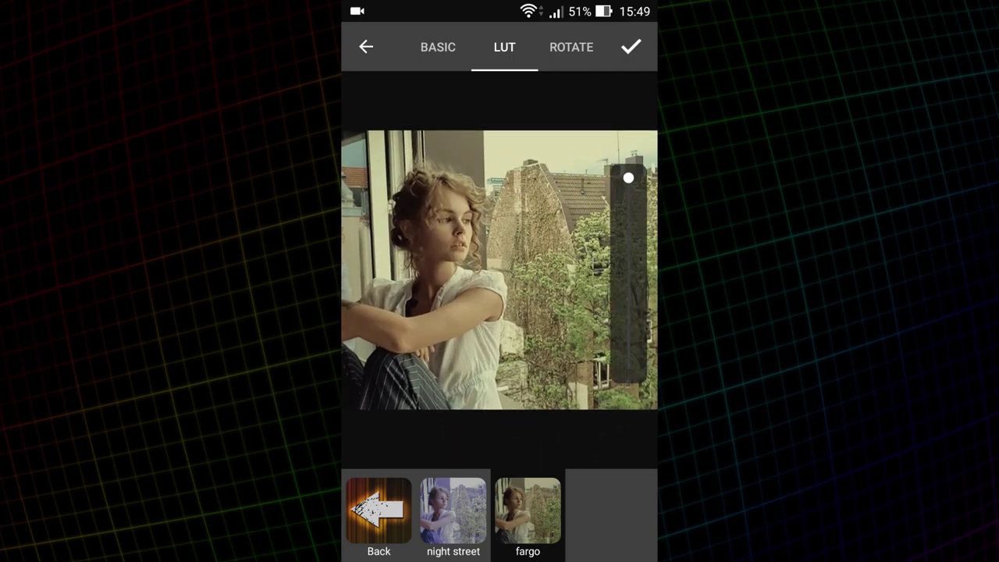
pyautogui.click(367, 49)
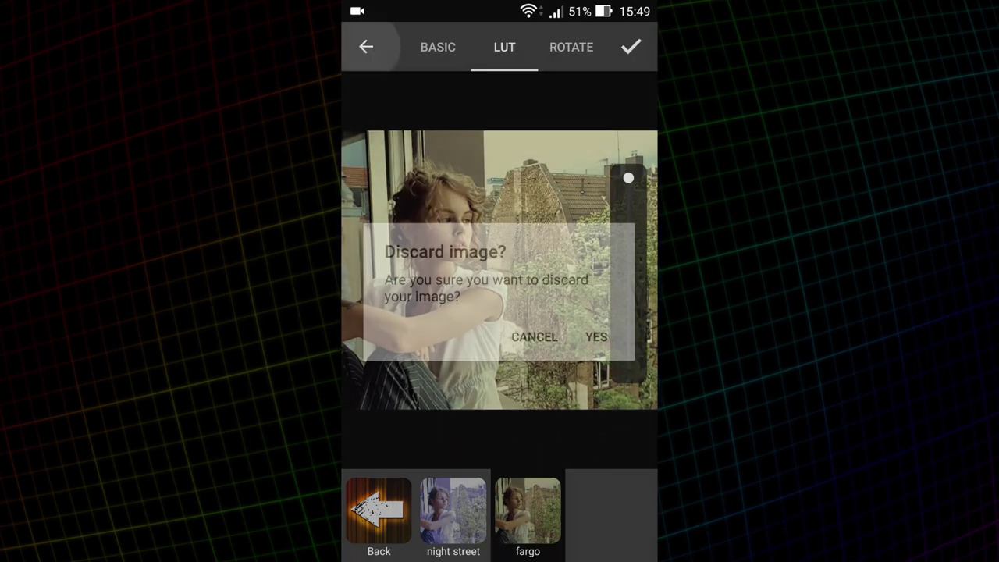
pyautogui.click(596, 336)
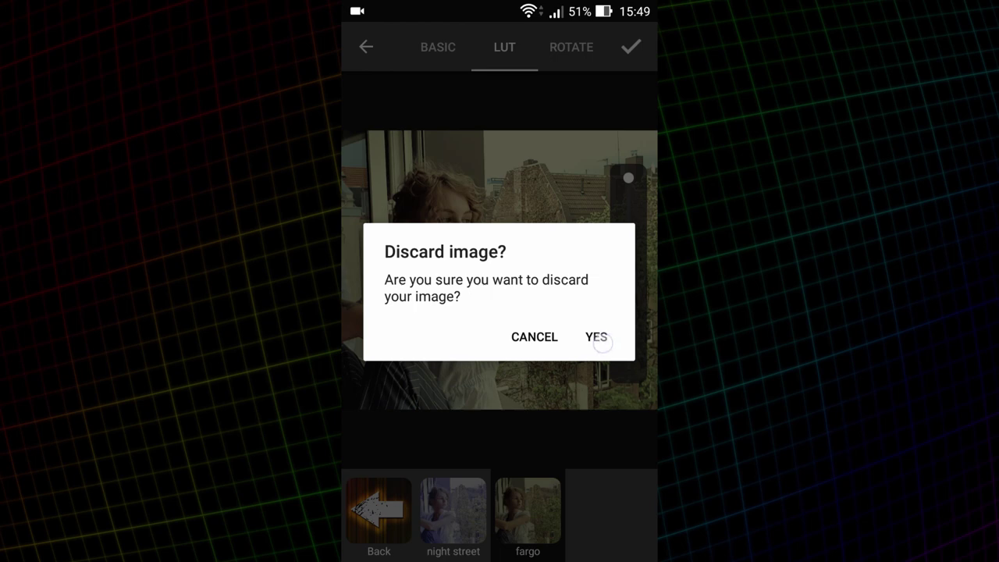
# - Open the window-scene photo from Downloads and apply the fargo LUT from Own LUTs
pyautogui.click(447, 454)
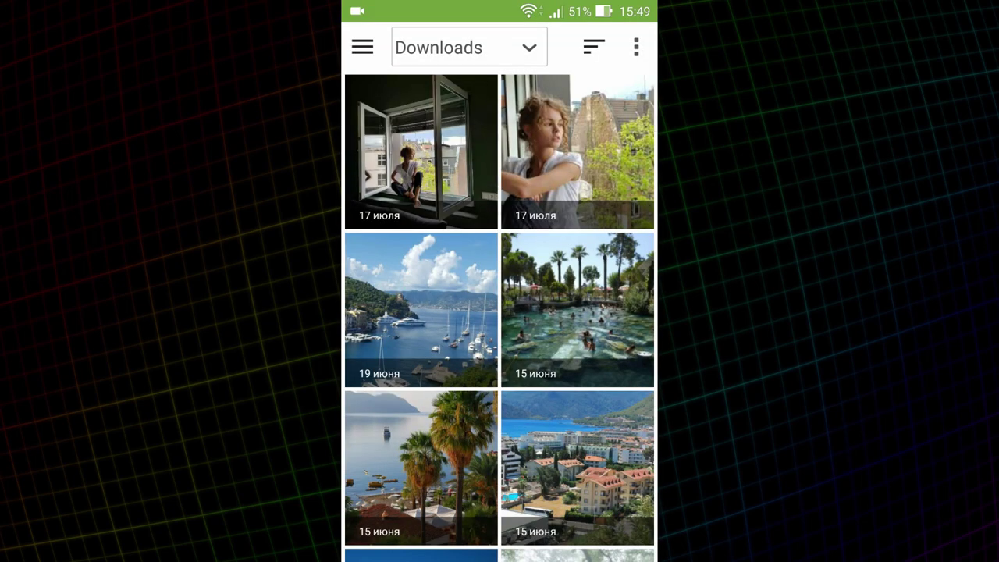
pyautogui.click(421, 152)
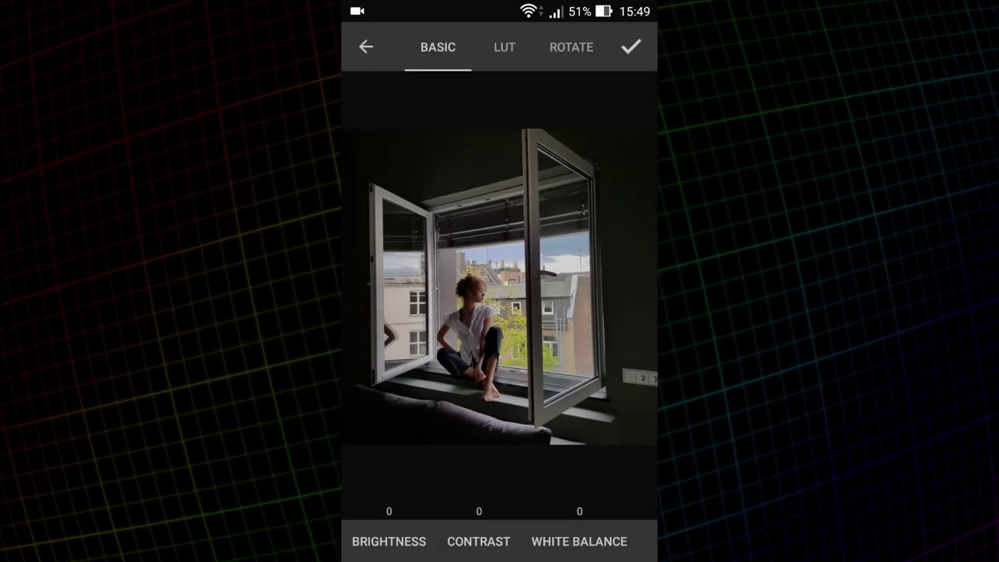
pyautogui.click(505, 47)
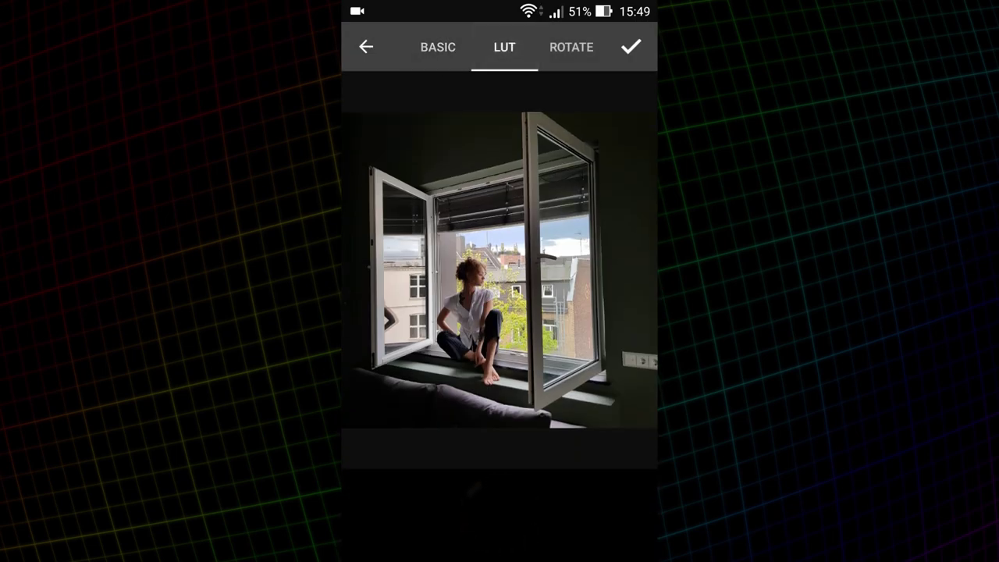
pyautogui.click(459, 506)
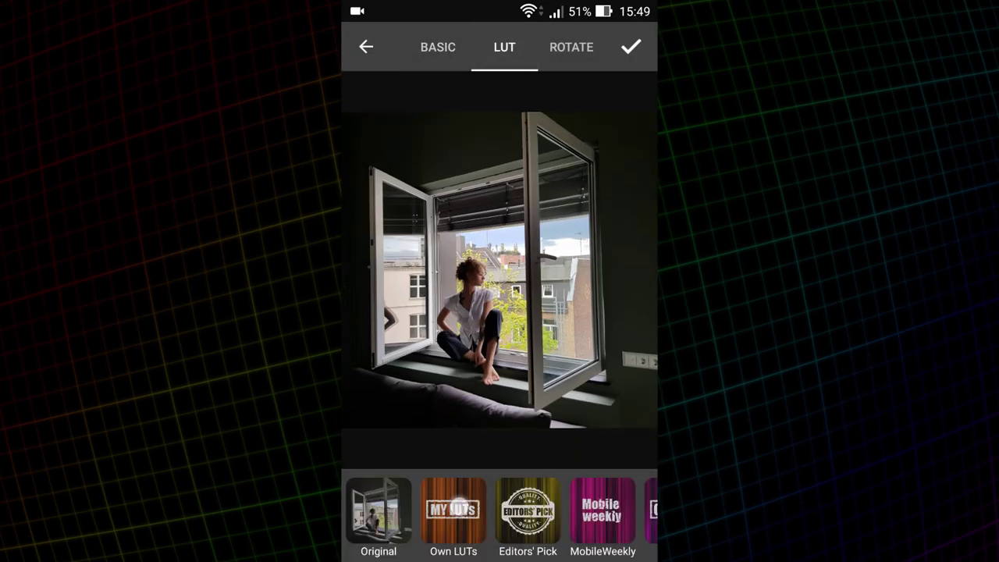
pyautogui.click(528, 509)
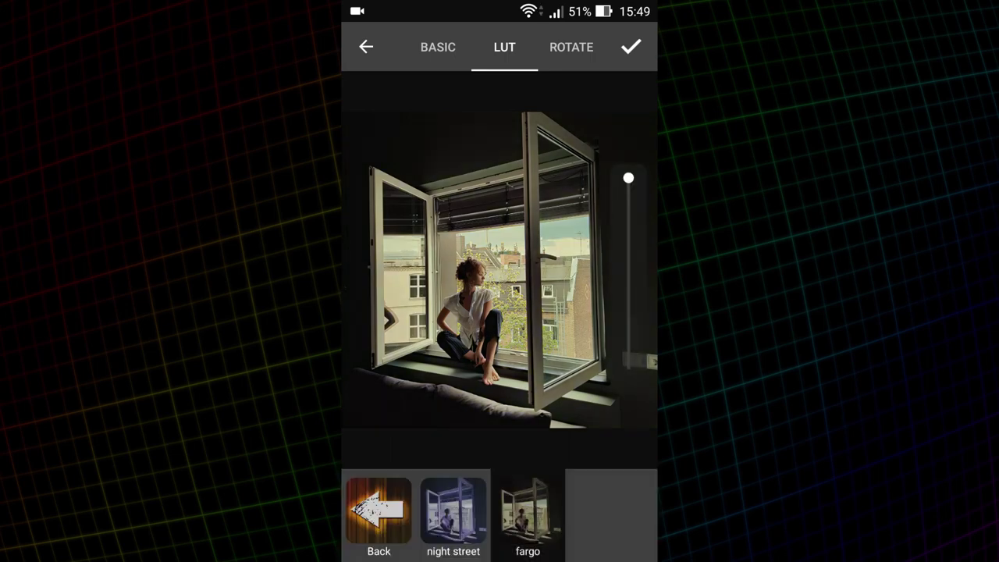
# - Compare the fargo grade with the original and adjust the LUT's intensity
pyautogui.click(568, 336)
pyautogui.moveTo(567, 336); pyautogui.dragTo(568, 336)
pyautogui.moveTo(628, 178); pyautogui.dragTo(639, 203)
# - Go to the basic adjustments and choose SHARPEN
pyautogui.click(435, 49)
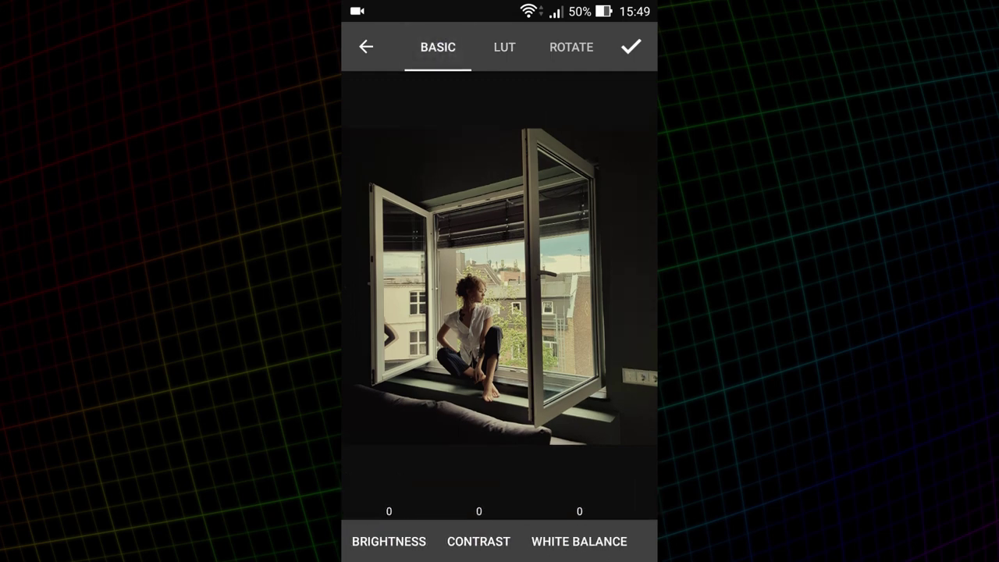
pyautogui.moveTo(566, 542); pyautogui.dragTo(422, 542)
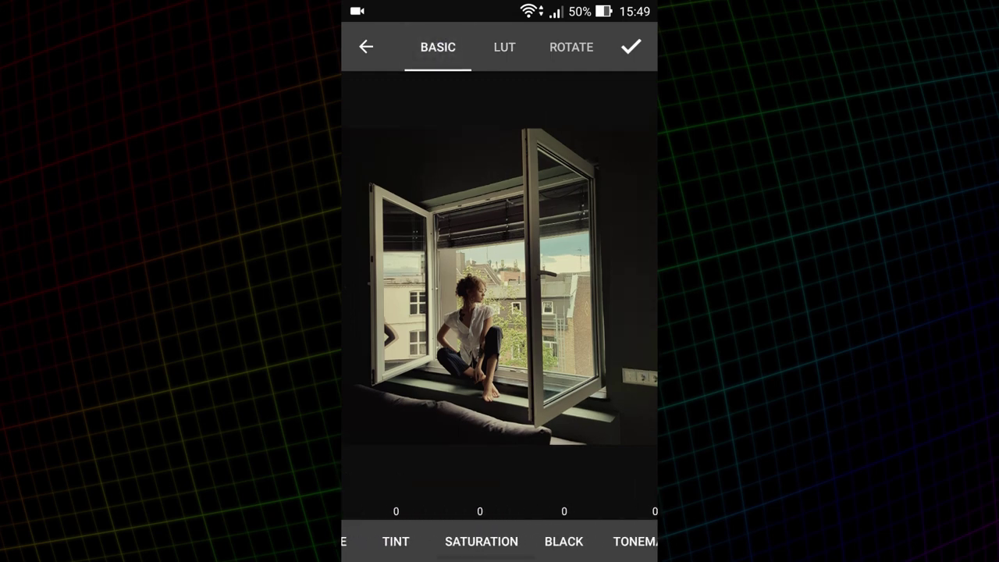
pyautogui.moveTo(530, 538); pyautogui.dragTo(367, 553)
pyautogui.click(538, 542)
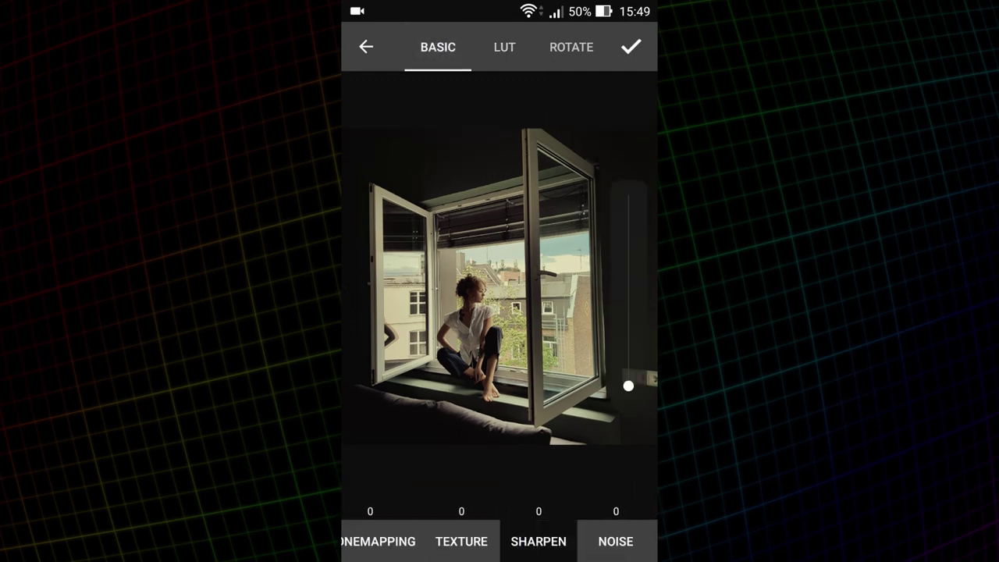